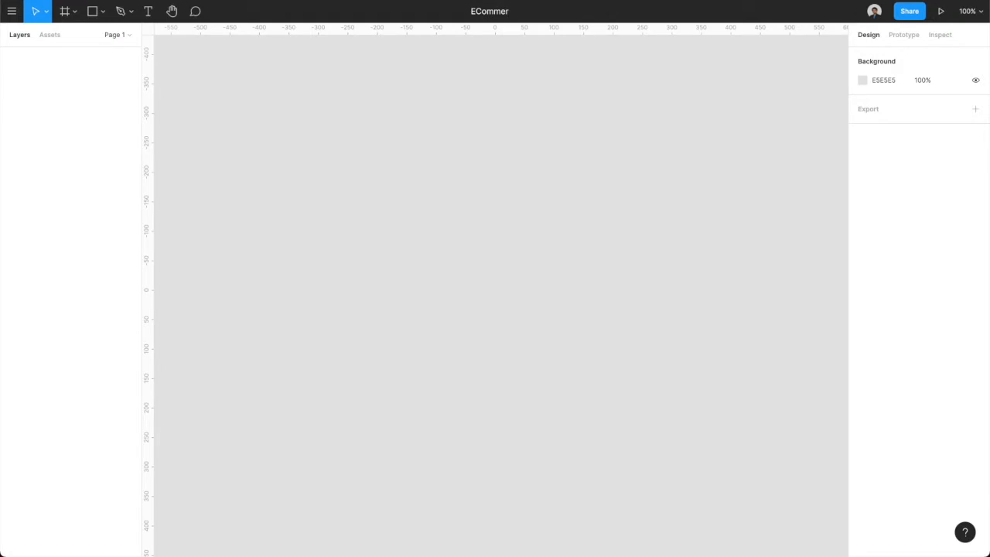
- Name the design file ECommerce
key("Return")
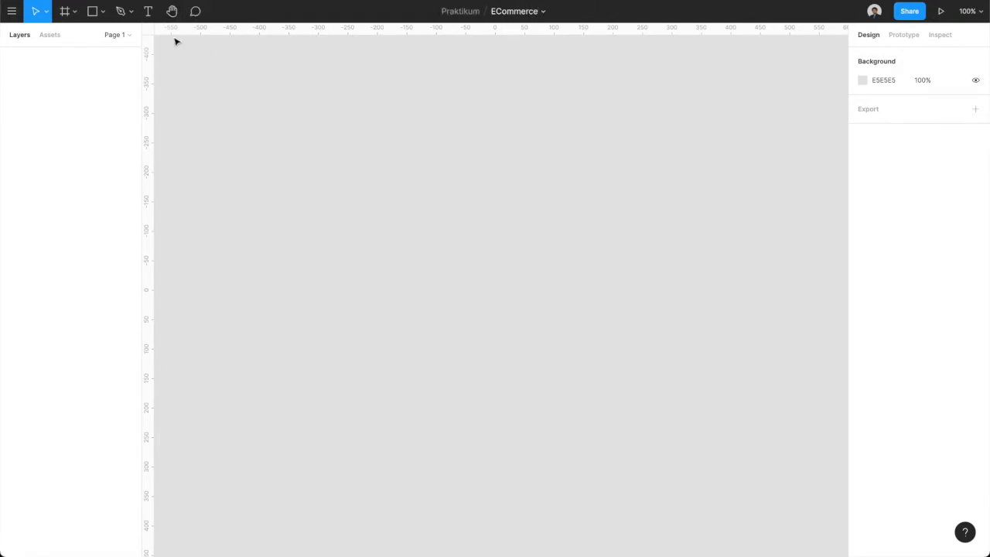
left_click(73, 12)
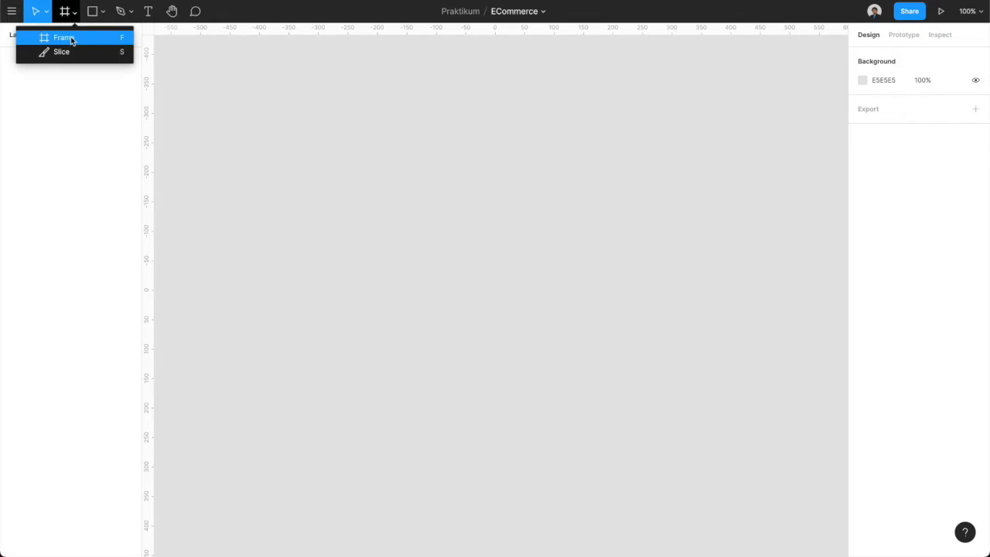
left_click(73, 38)
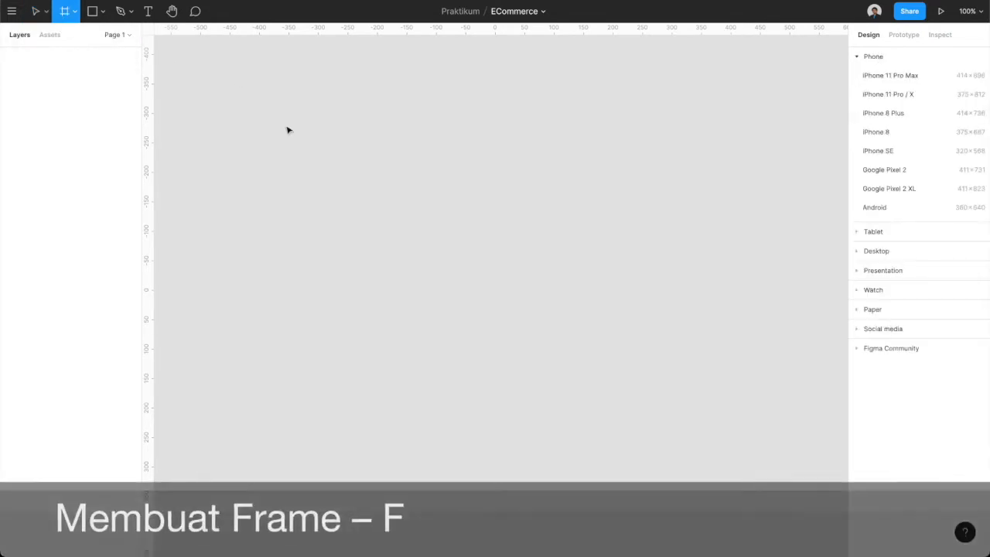
left_click(286, 125)
key("super+z")
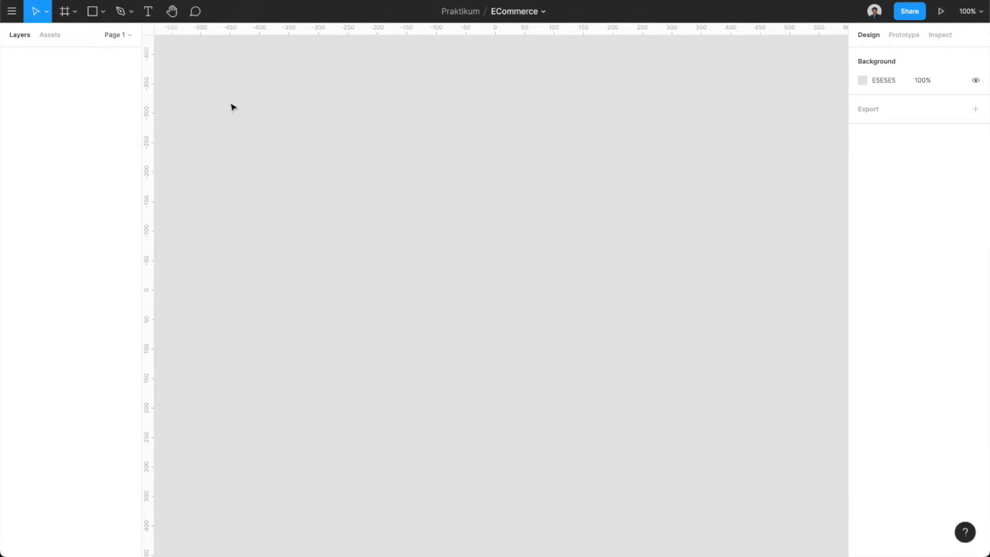
- Create a frame on the empty canvas from the Google Pixel 2 preset (411×731)
key("f")
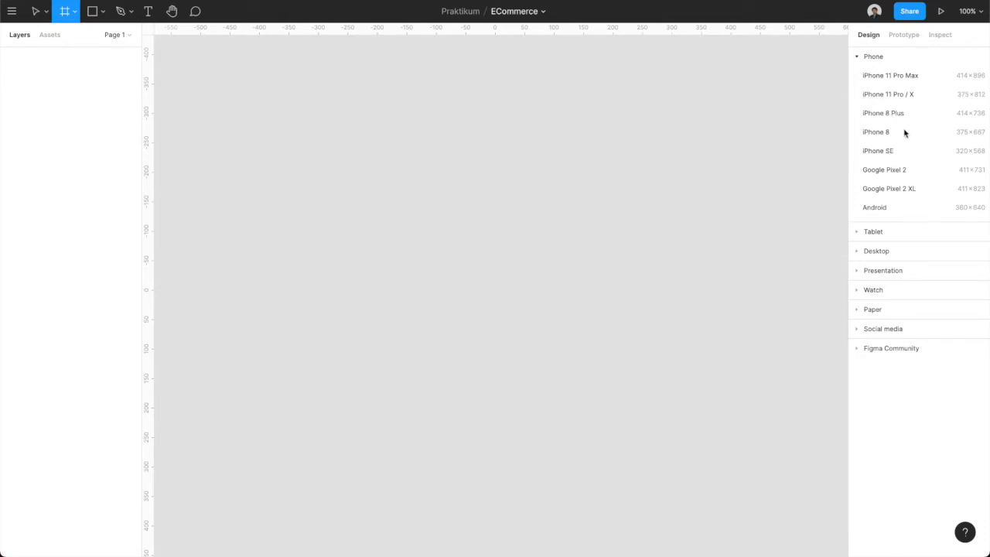
left_click(899, 172)
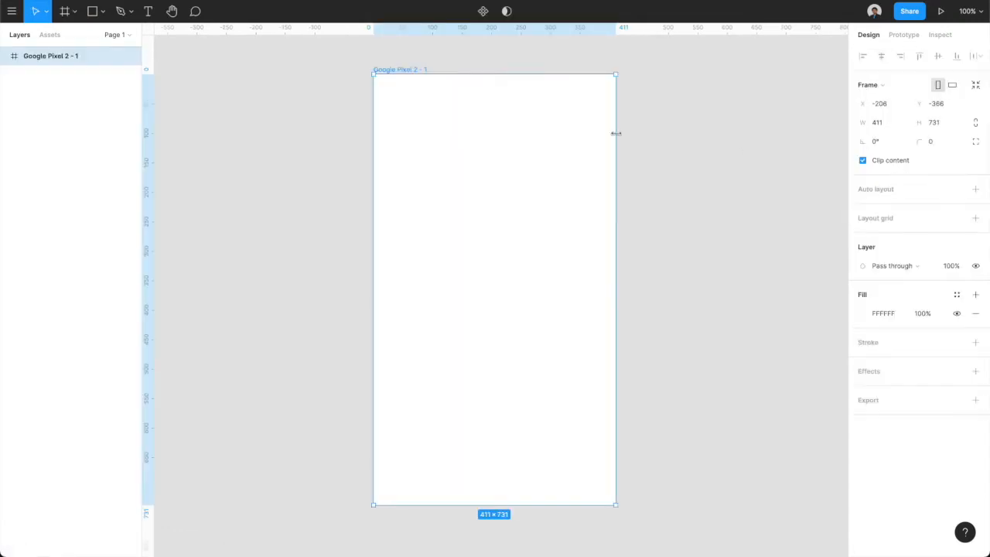
left_click(686, 134)
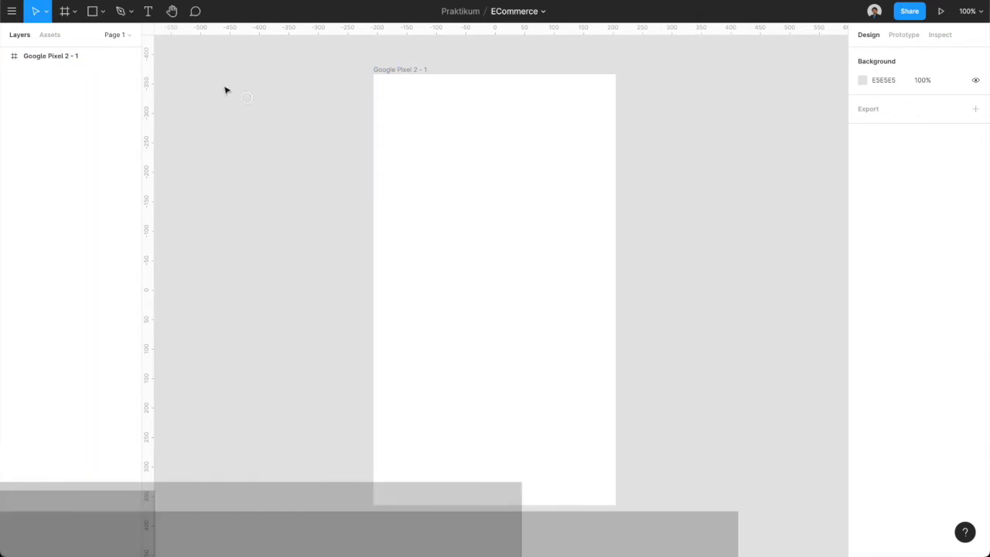
- Draw a rectangle about 324 × 150 in the upper half of the Google Pixel 2 frame
left_click(99, 13)
left_click(99, 39)
left_click_drag(396, 154, 590, 245)
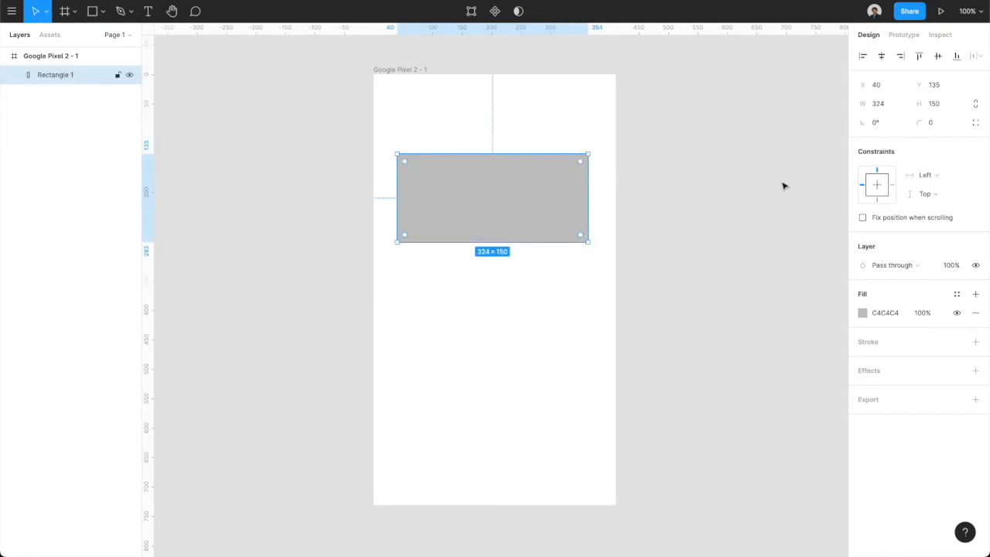
- Try a width of 325 for the rectangle and adjust it by hand to about 349 wide
left_click(881, 108)
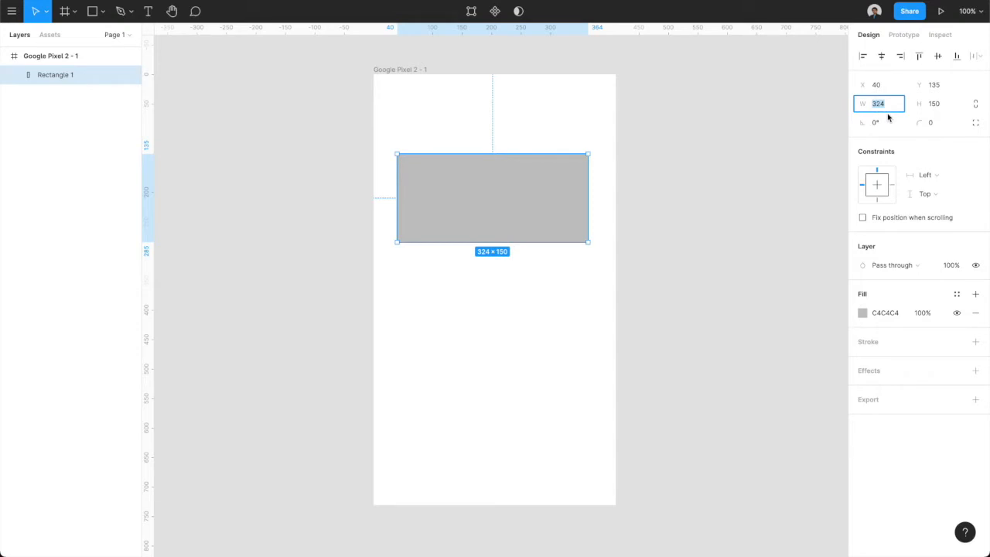
type("325")
key("Tab")
left_click_drag(544, 192, 596, 195)
- Set the rectangle's width to 350 and height to 200, and move it to about X 30, Y 165 in the frame
left_click(890, 109)
type("3")
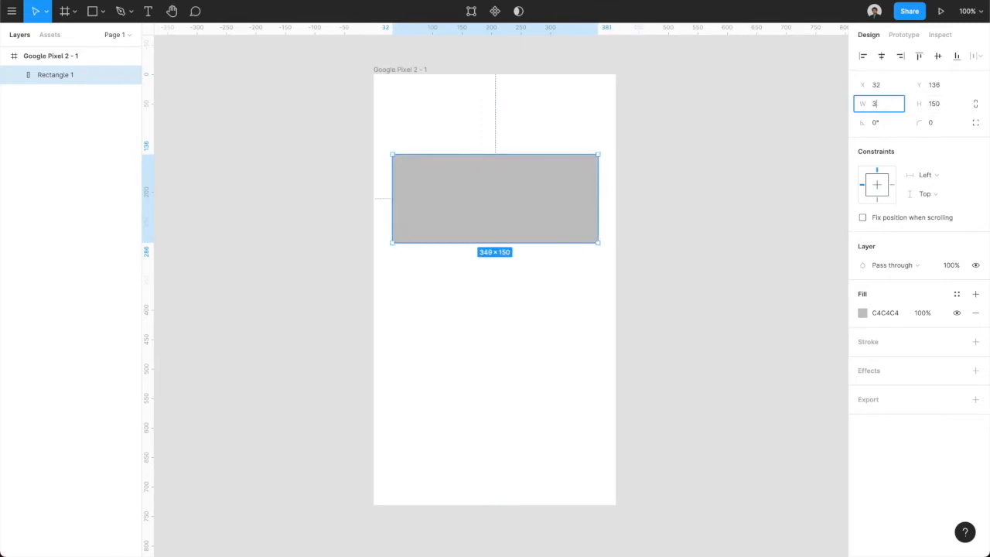
type("50")
key("Return")
left_click(943, 104)
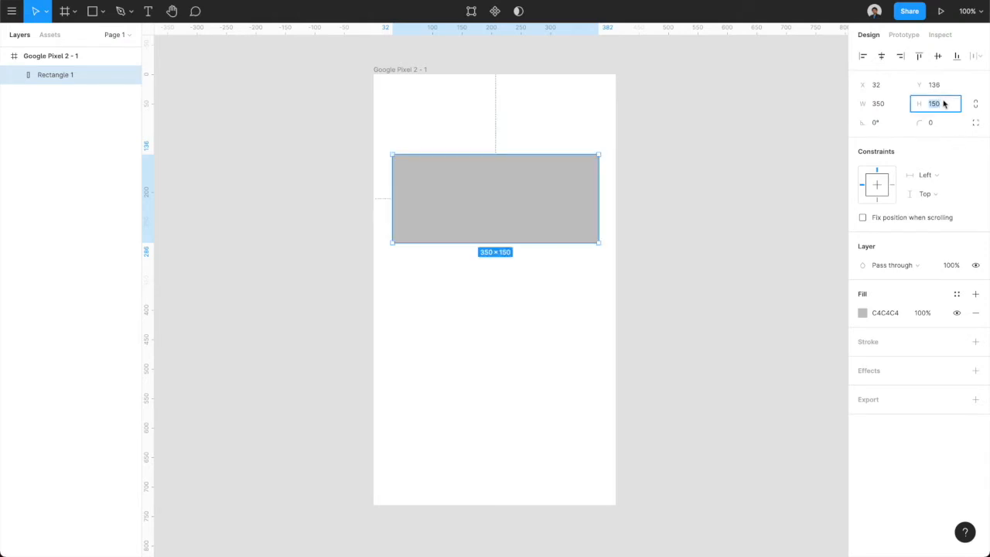
type("200")
key("Return")
left_click_drag(487, 181, 518, 203)
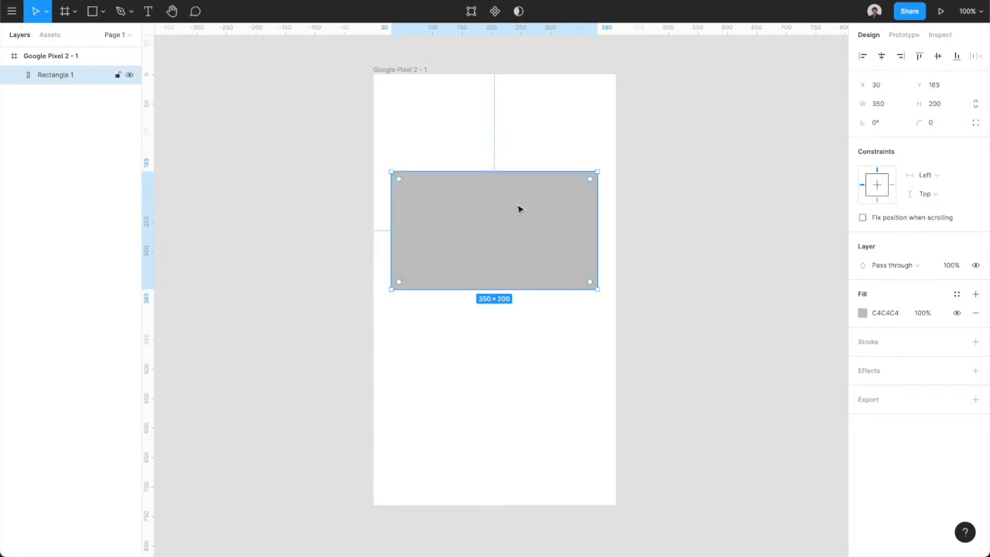
- Choose the Place image tool without picking a file and draw a placeholder about 126 × 155 inside the rectangle's left part
left_click(74, 11)
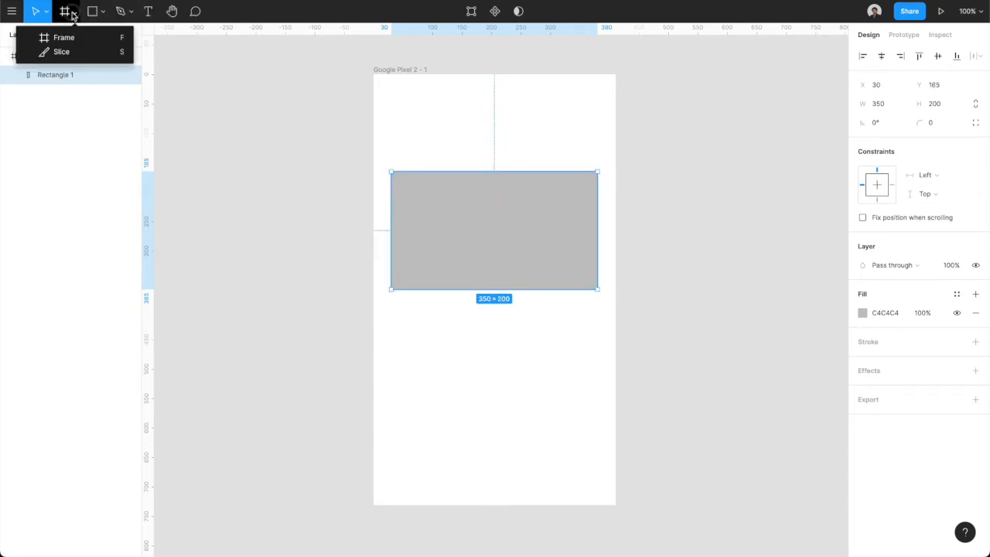
left_click(96, 11)
left_click(101, 12)
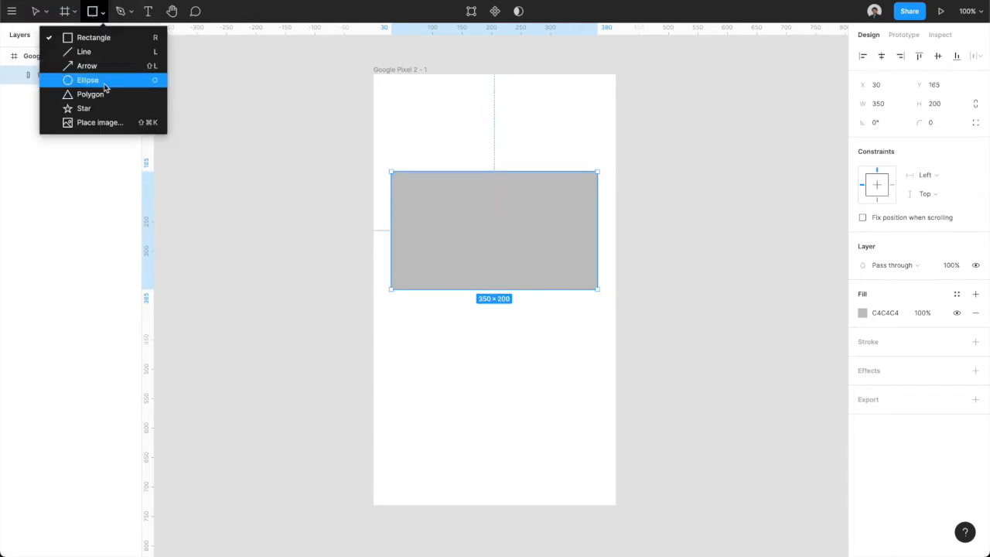
left_click(105, 124)
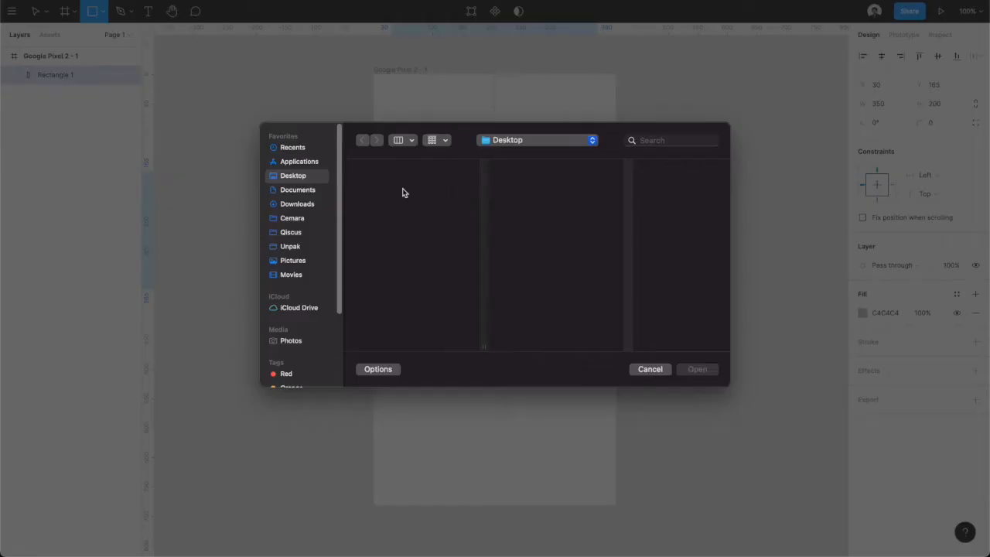
left_click(650, 369)
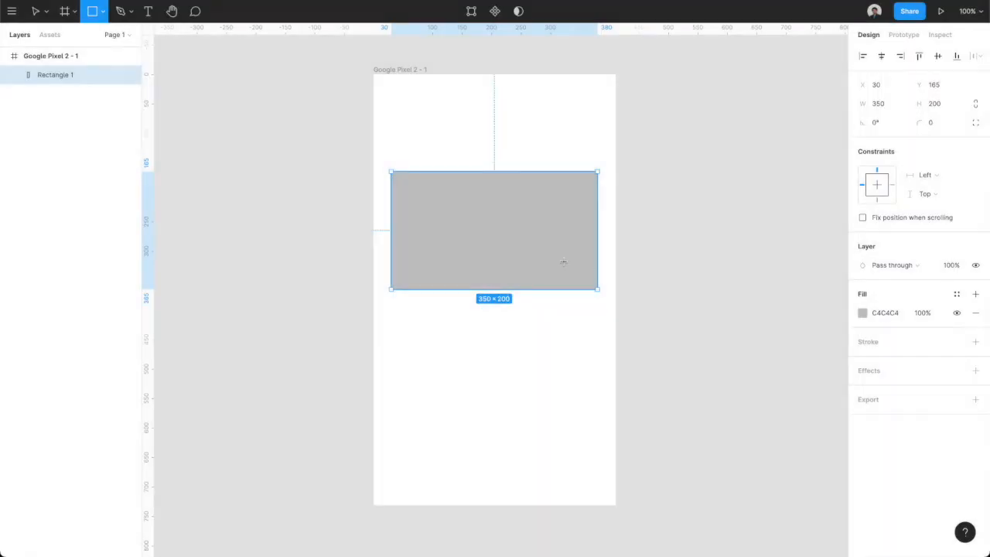
left_click_drag(401, 184, 476, 275)
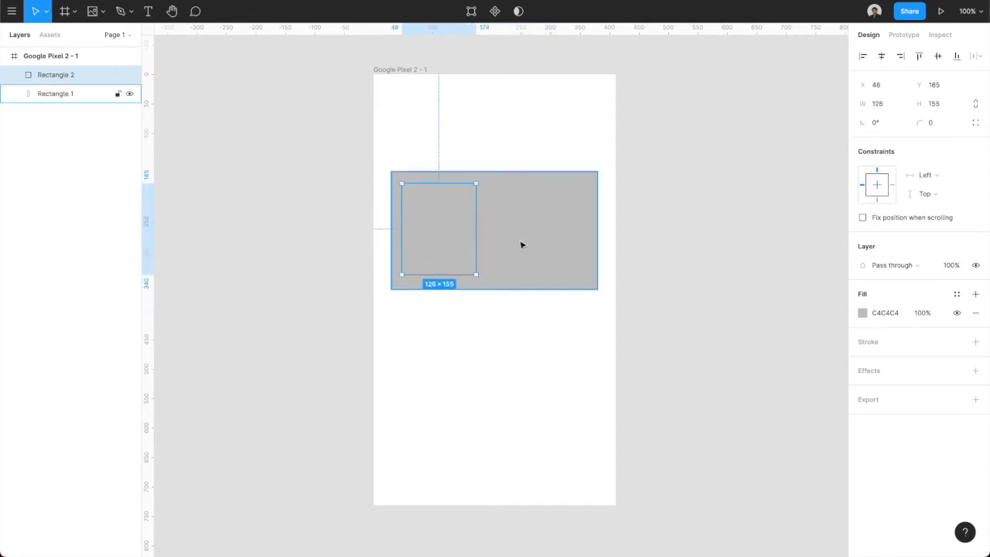
left_click(862, 312)
left_click(727, 250)
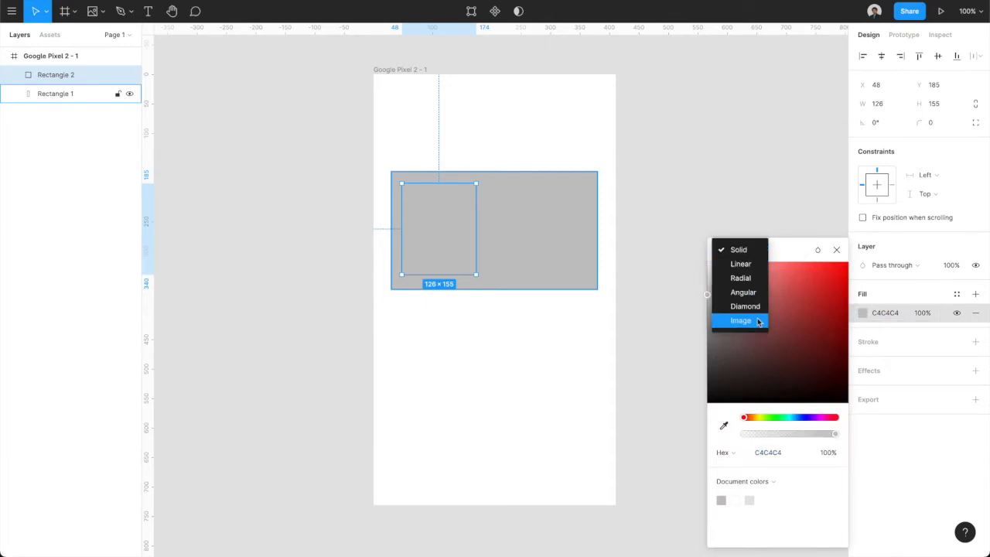
key("Escape")
left_click(836, 250)
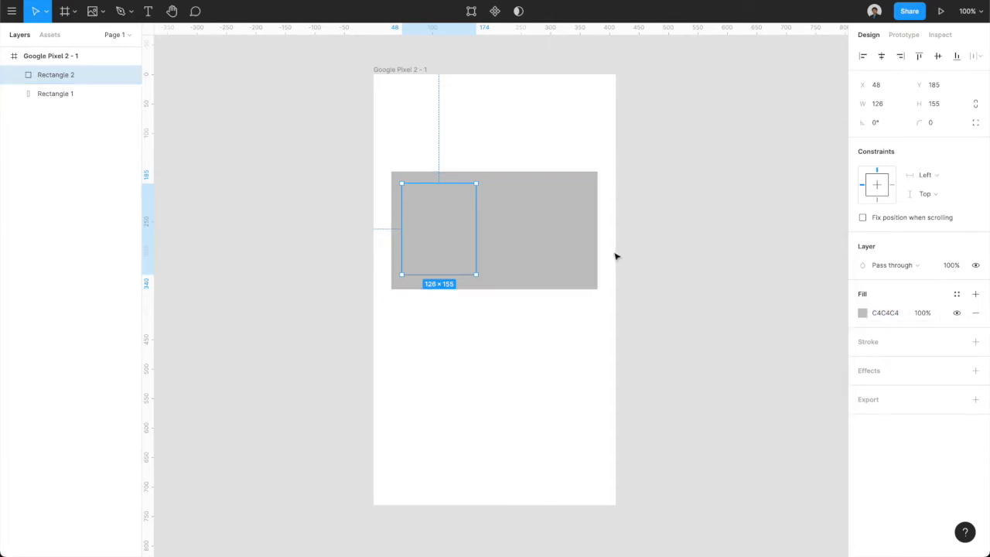
- Add a black 1 px inside stroke to the large rectangle and remove its fill
left_click(551, 237)
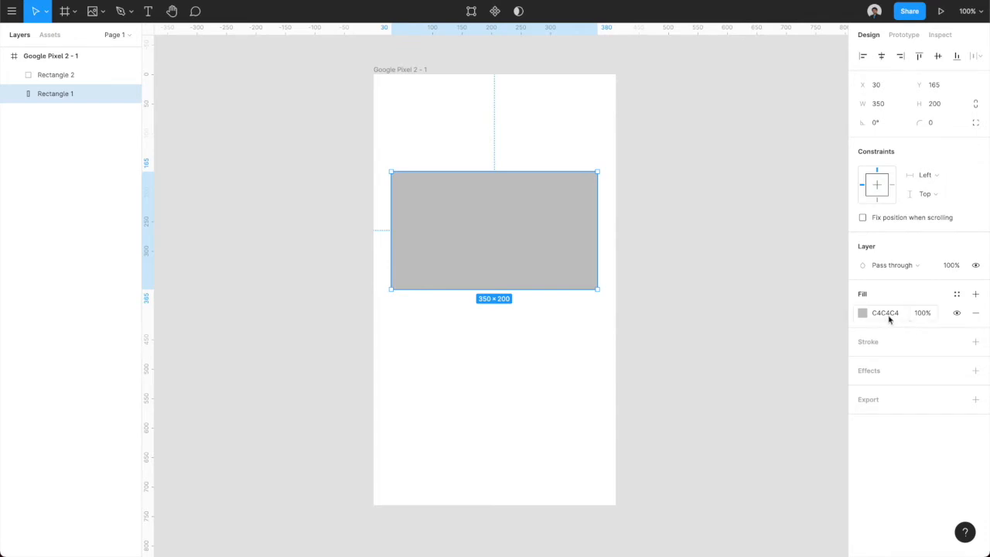
left_click(975, 341)
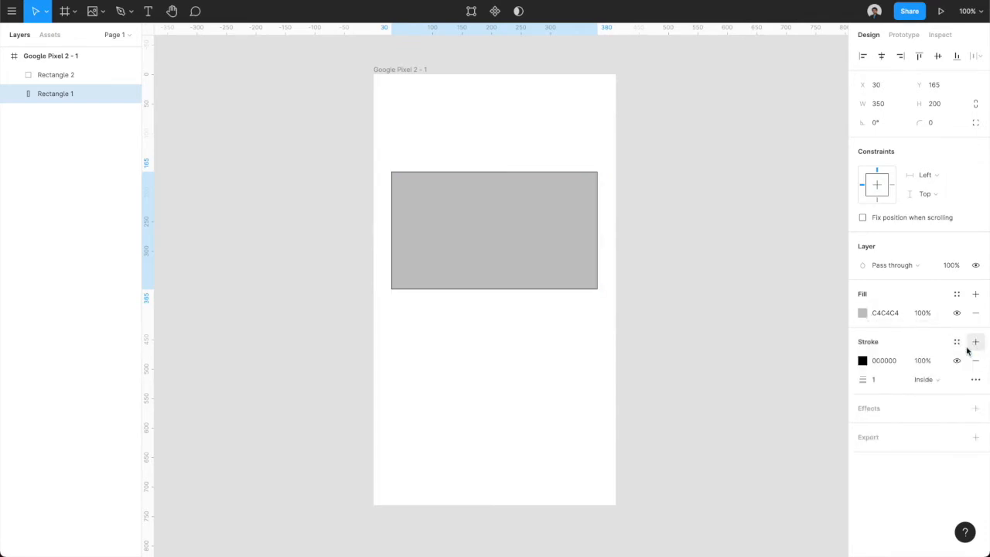
left_click(890, 313)
left_click(864, 313)
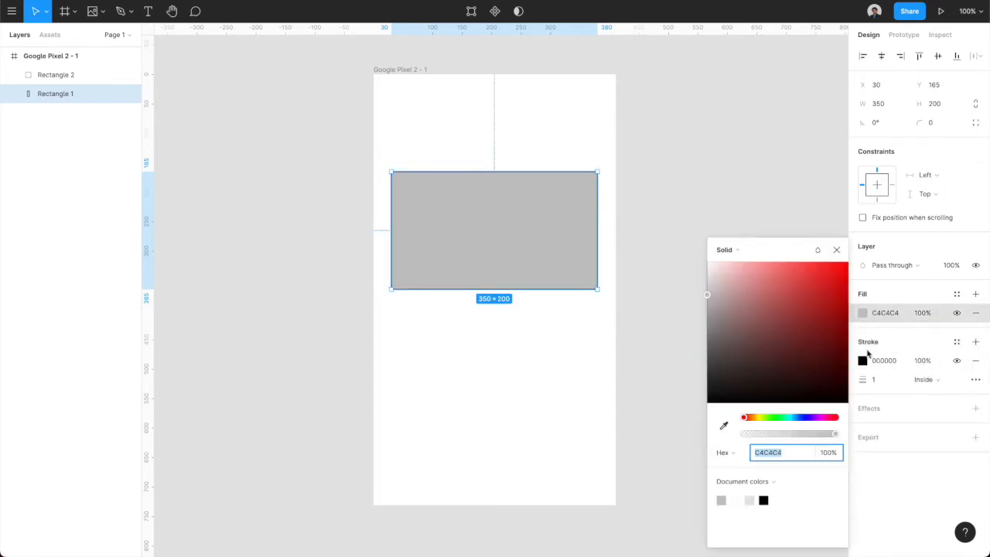
left_click(975, 312)
left_click(455, 247)
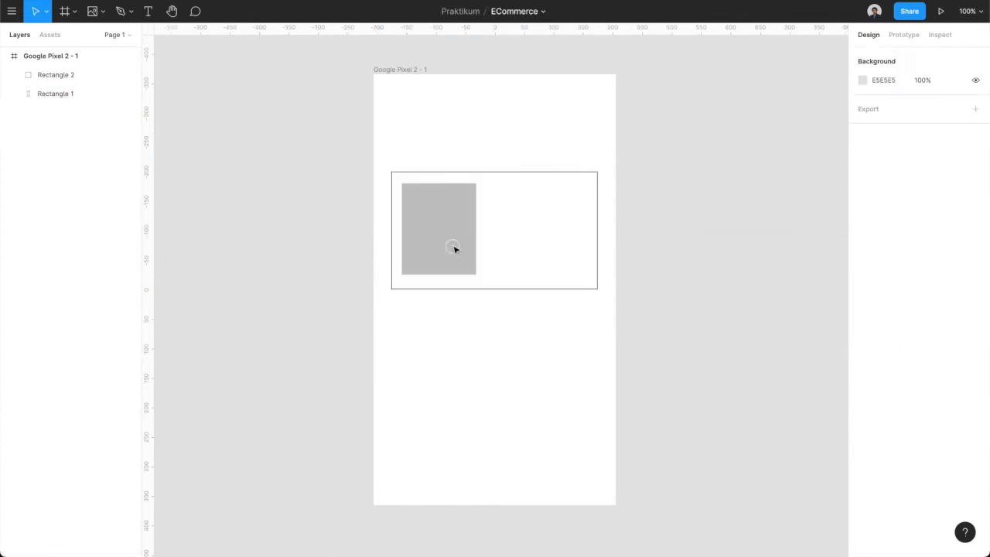
left_click(455, 248)
left_click(740, 305)
- Add the text "Product 1" just right of the grey placeholder, level with its upper edge at about X 188, Y 185
left_click(148, 11)
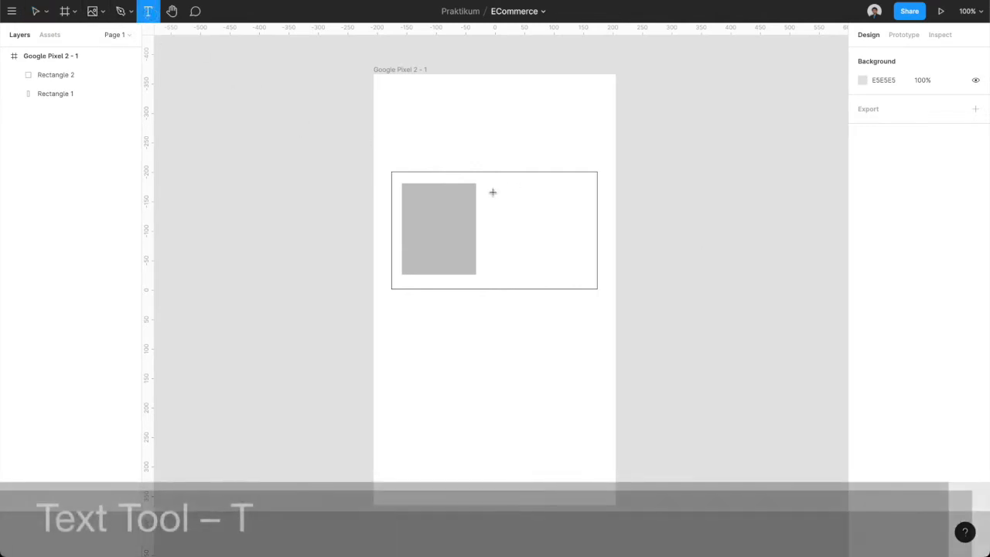
left_click(492, 191)
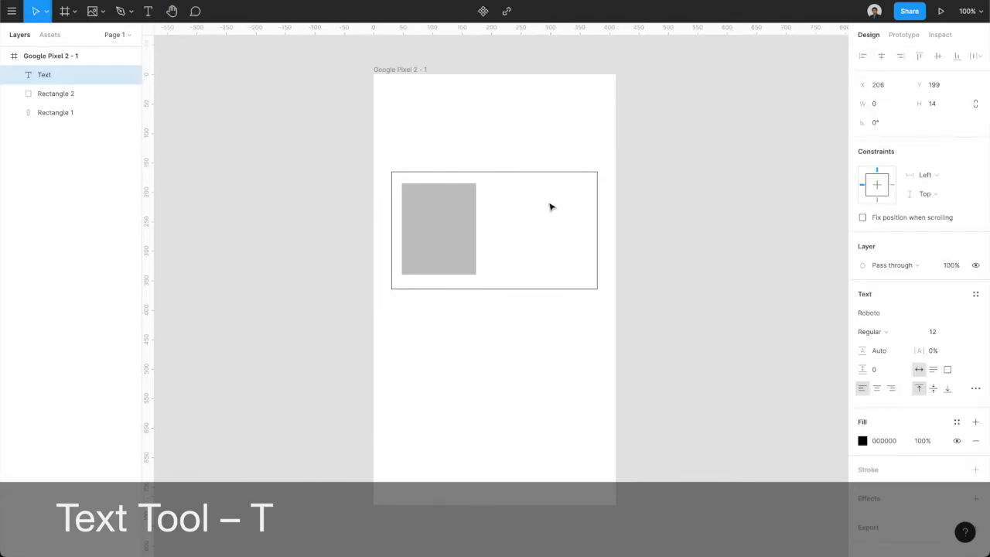
type("Product")
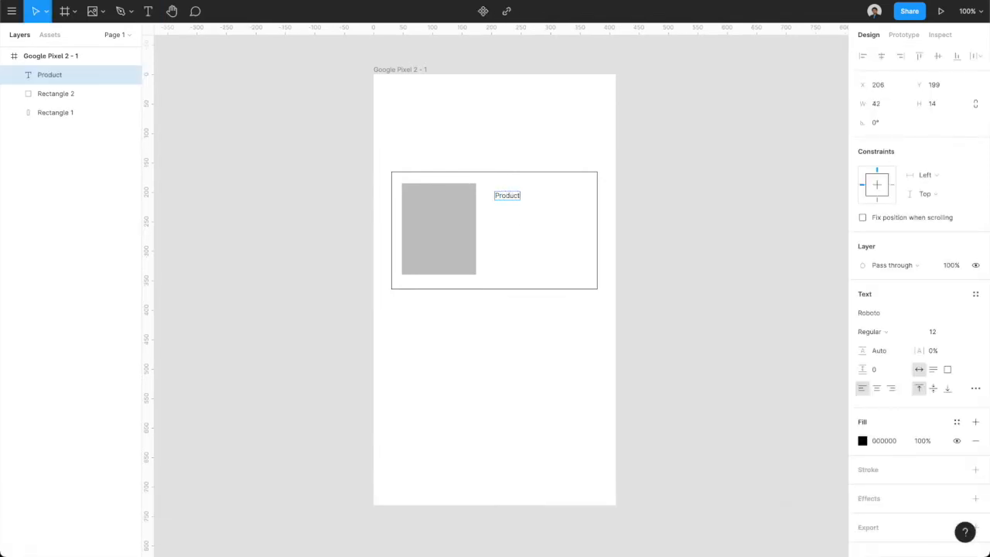
key("Escape")
left_click_drag(514, 198, 504, 194)
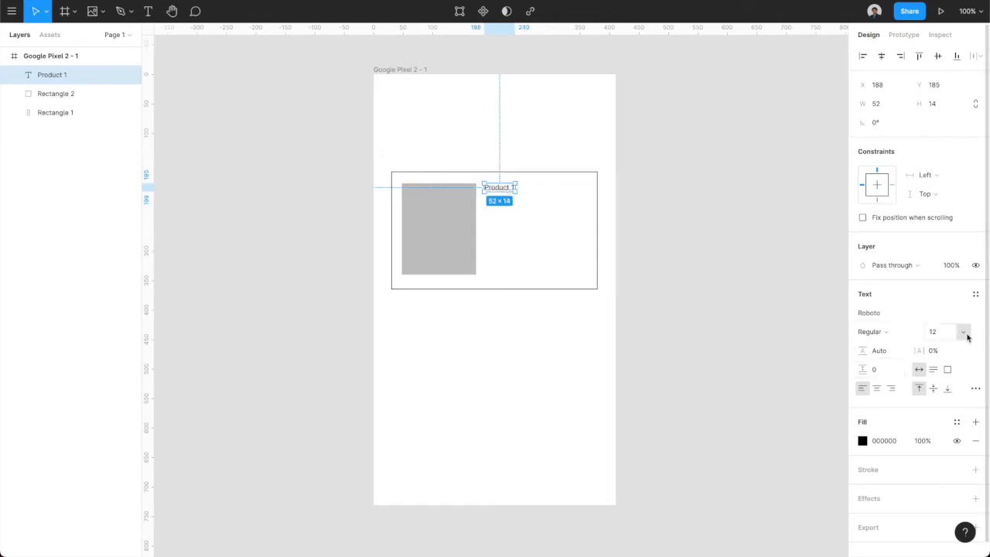
- Set the font size of the "Product 1" text to 18
left_click(966, 333)
left_click(958, 387)
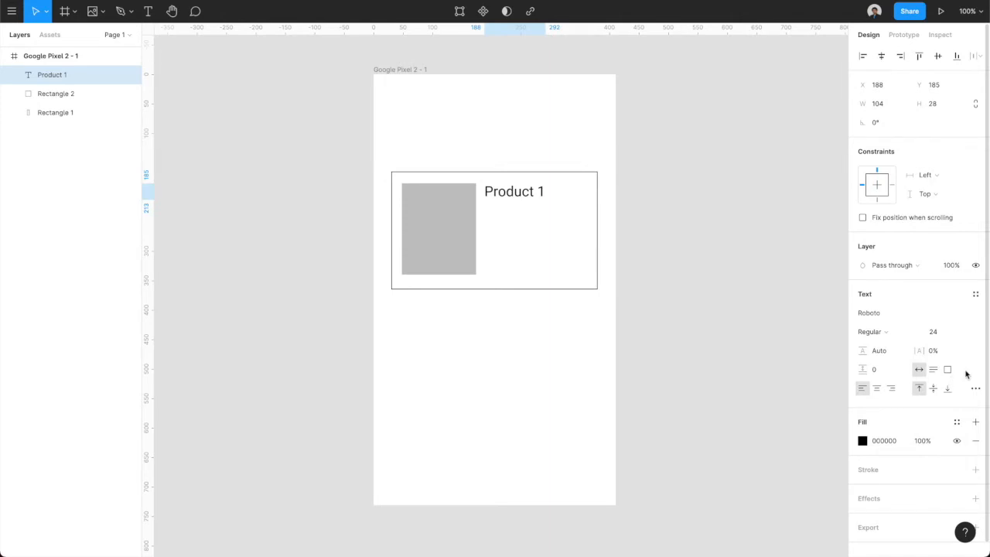
left_click(964, 332)
left_click(959, 318)
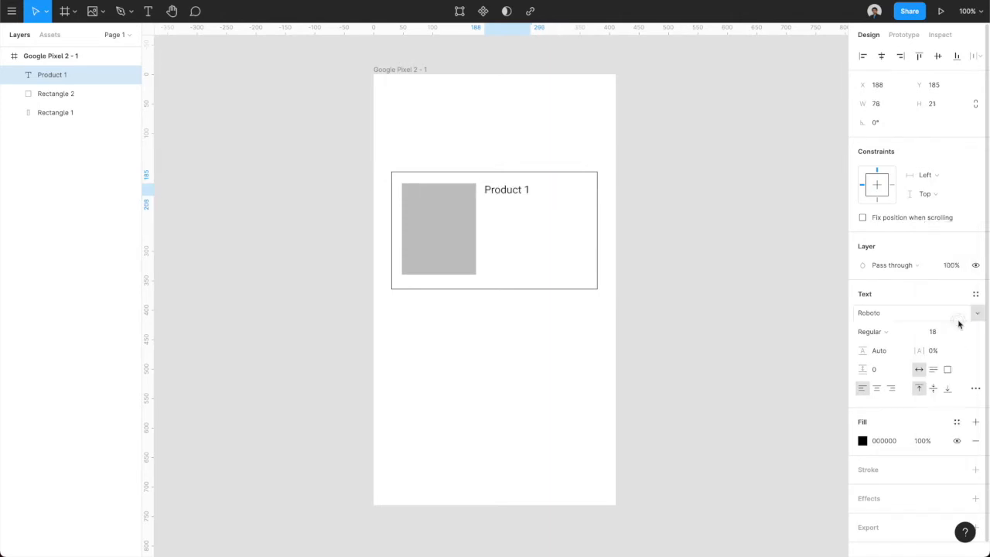
left_click(678, 260)
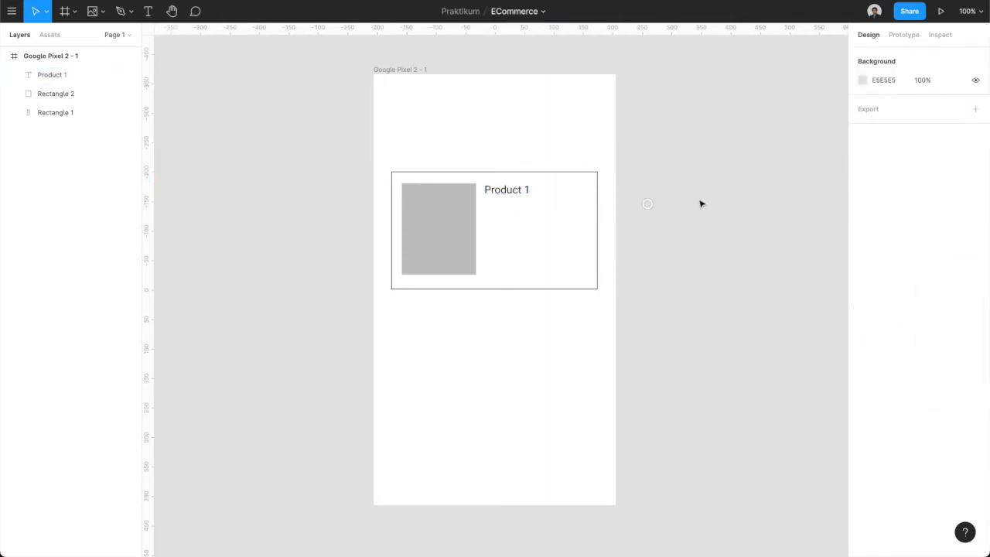
left_click(510, 189)
left_click(548, 250)
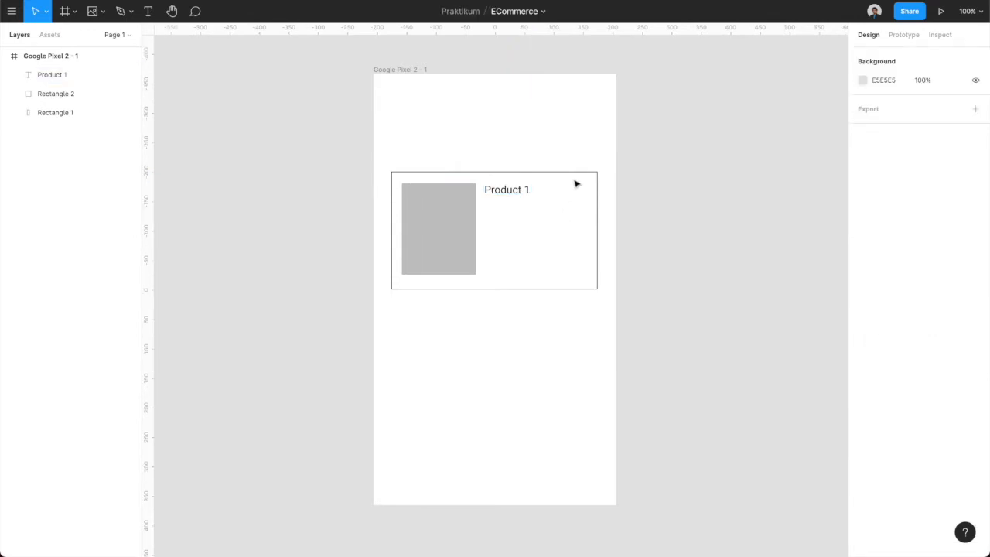
left_click(575, 171)
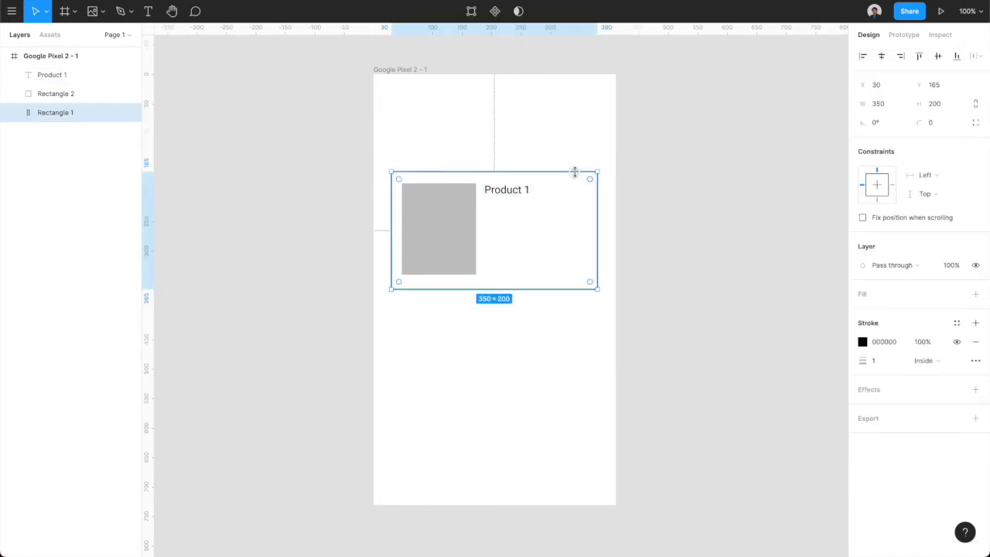
left_click(521, 210)
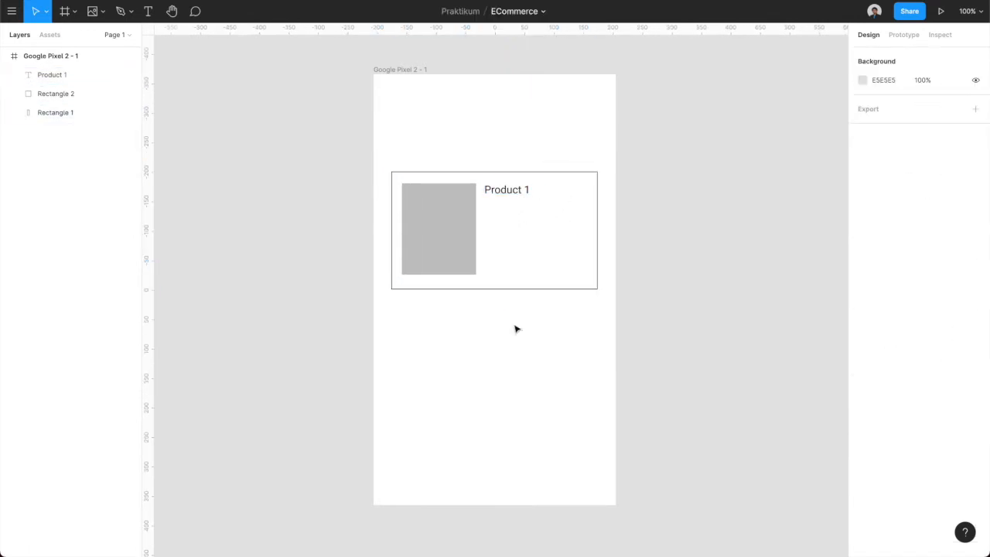
- Round the corners of the large outlined rectangle with a radius of 10
left_click(465, 172)
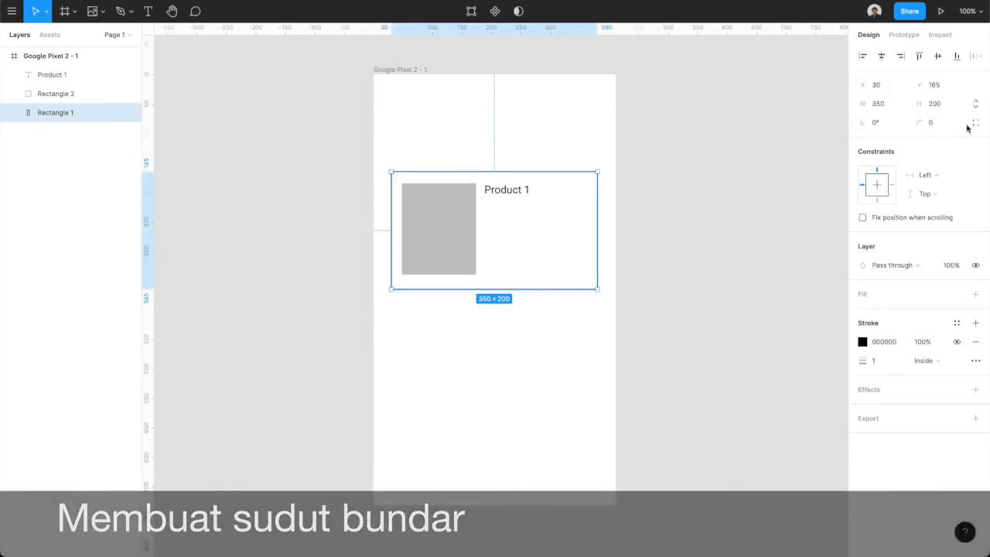
left_click(942, 127)
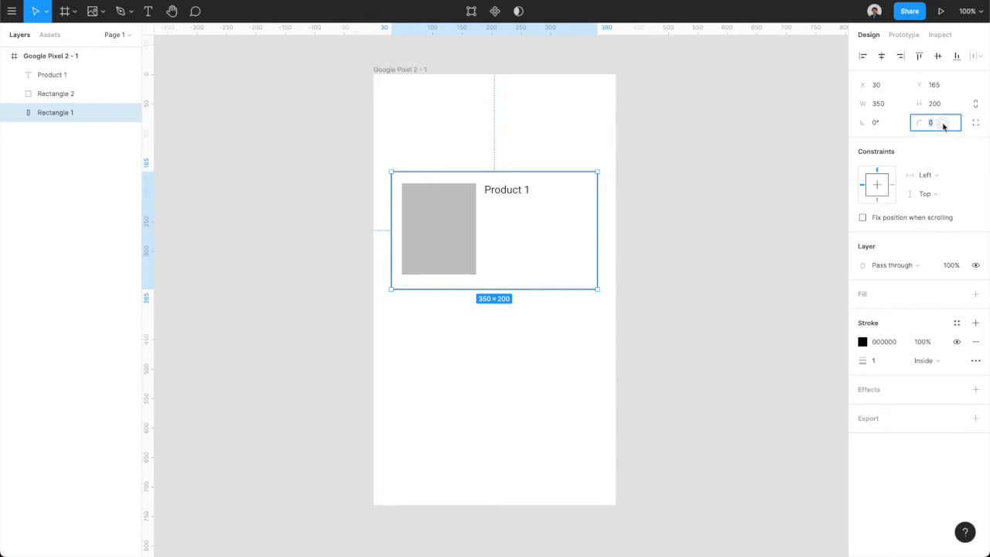
key("Return")
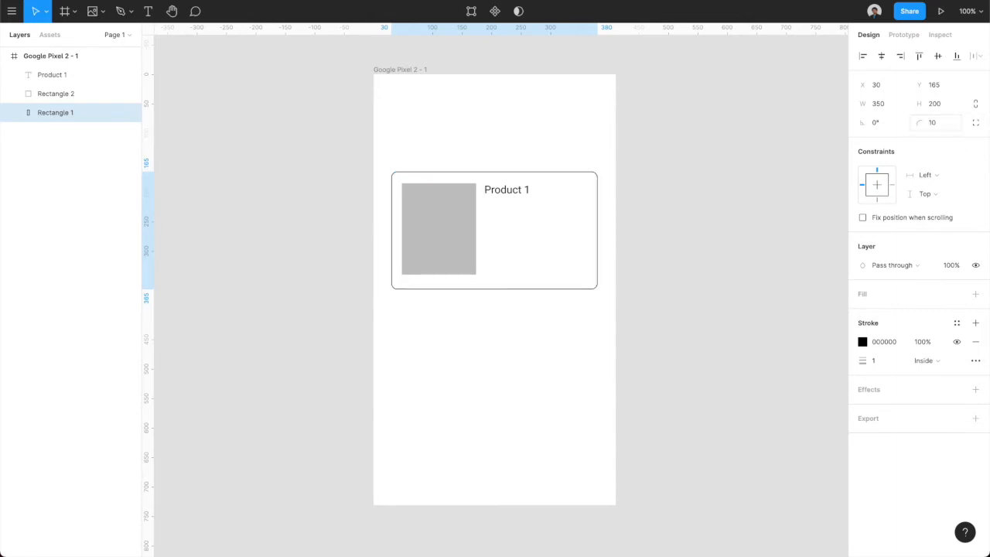
- Round the corners of the grey image placeholder with a radius of 10
left_click(467, 216)
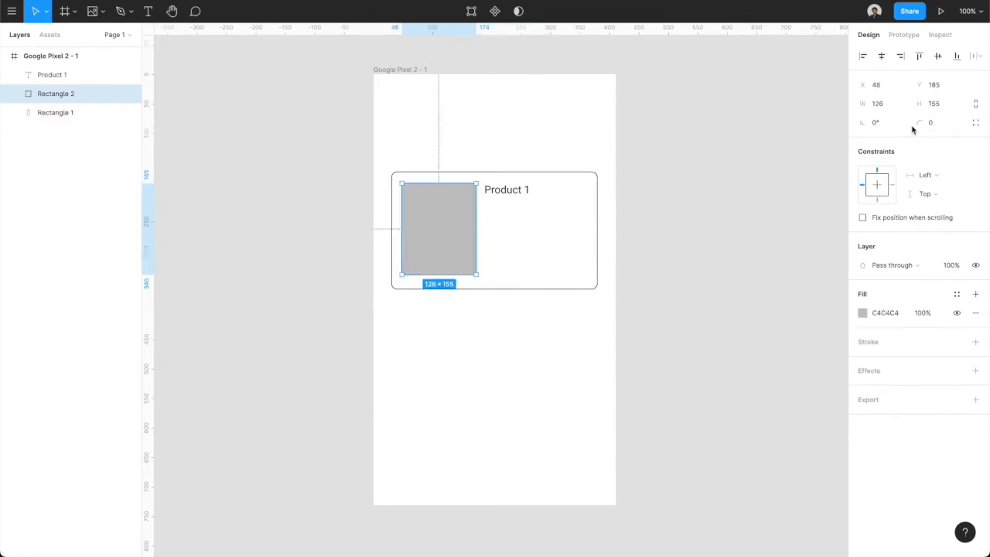
left_click(943, 122)
type("5")
key("Return")
type("10")
key("Return")
left_click(722, 172)
left_click_drag(462, 235, 456, 231)
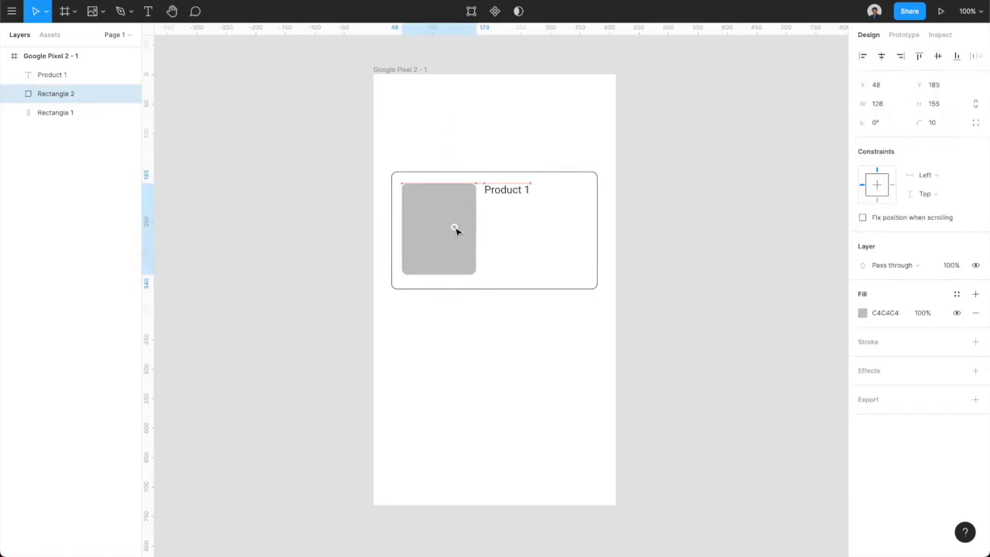
left_click(685, 254)
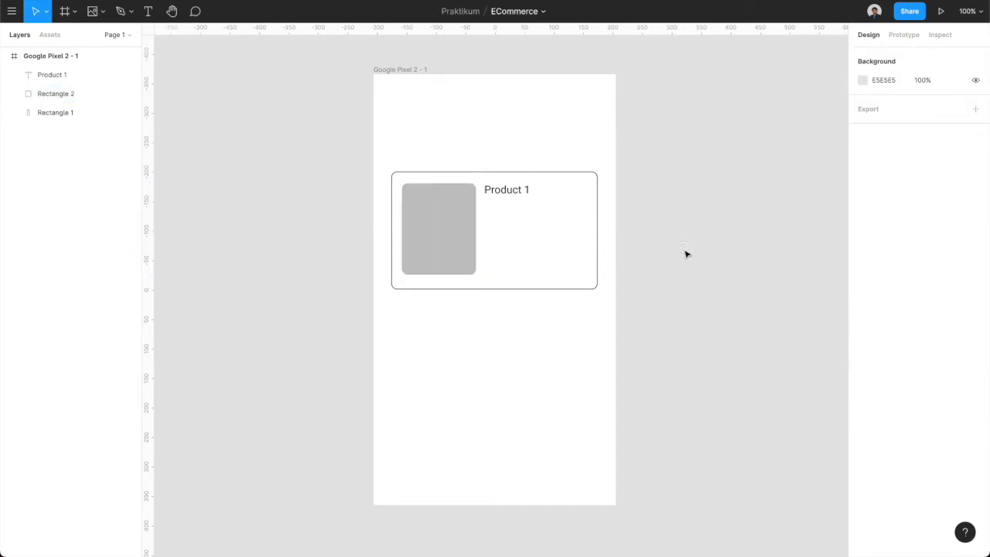
- Change the "Product 1" title text to "Product Name"
left_click(525, 196)
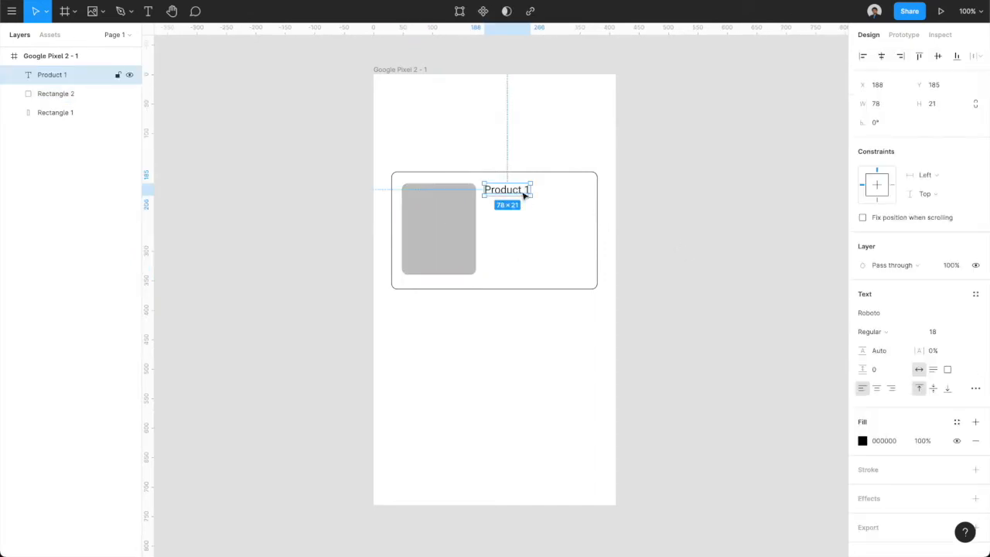
key("Return")
key("Right")
key("BackSpace")
type("Name")
key("Escape")
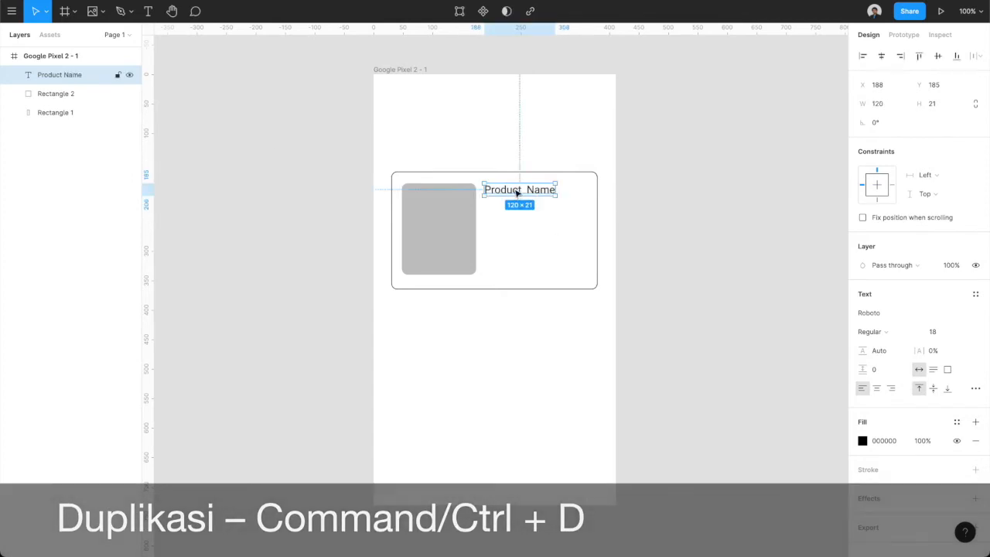
key("super+d")
left_click_drag(517, 193, 513, 218)
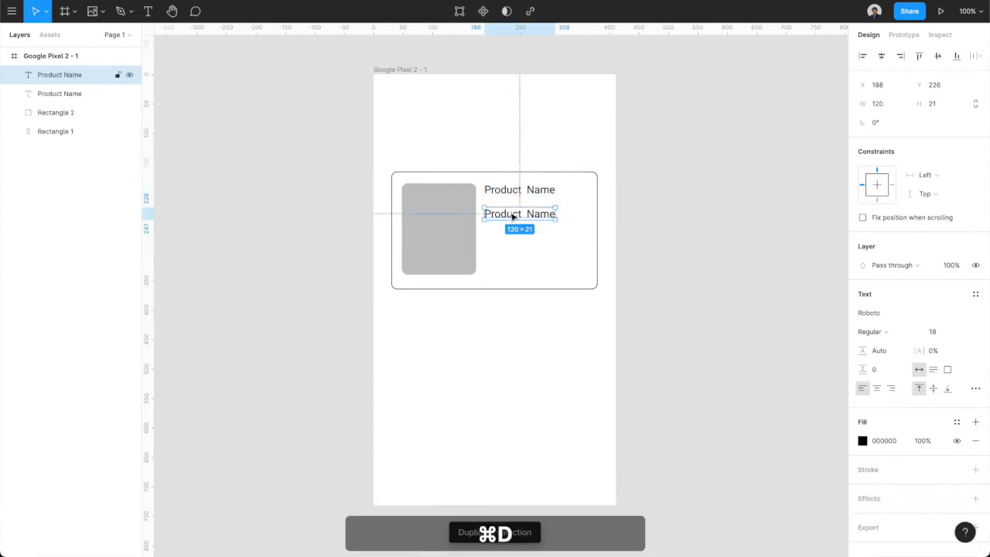
key("Delete")
left_click(504, 191)
right_click(504, 188)
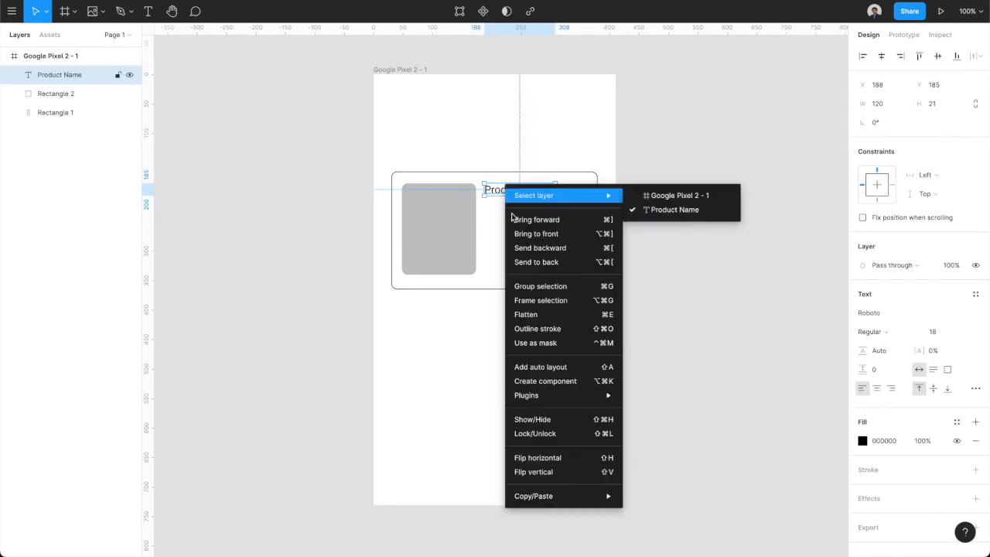
mouse_move(557, 496)
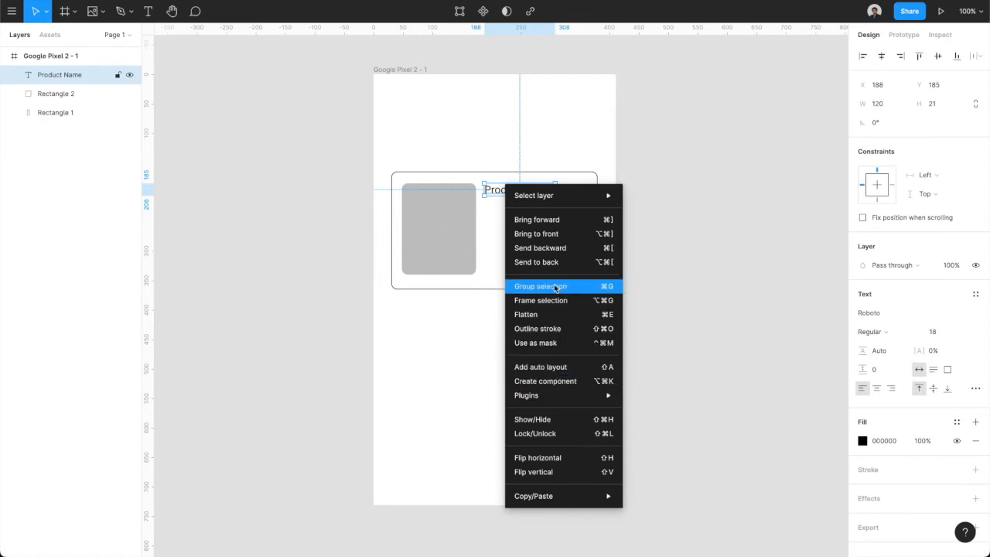
key("Escape")
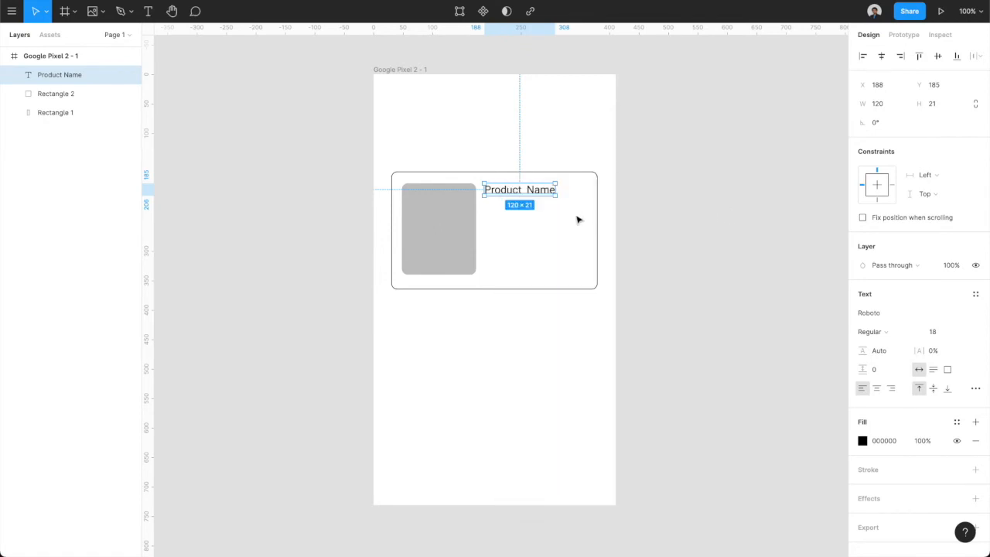
left_click(635, 224)
- Duplicate the "Product Name" text, place the copy below the original and set the copy's font size to 12
left_click(526, 196)
key("super+d")
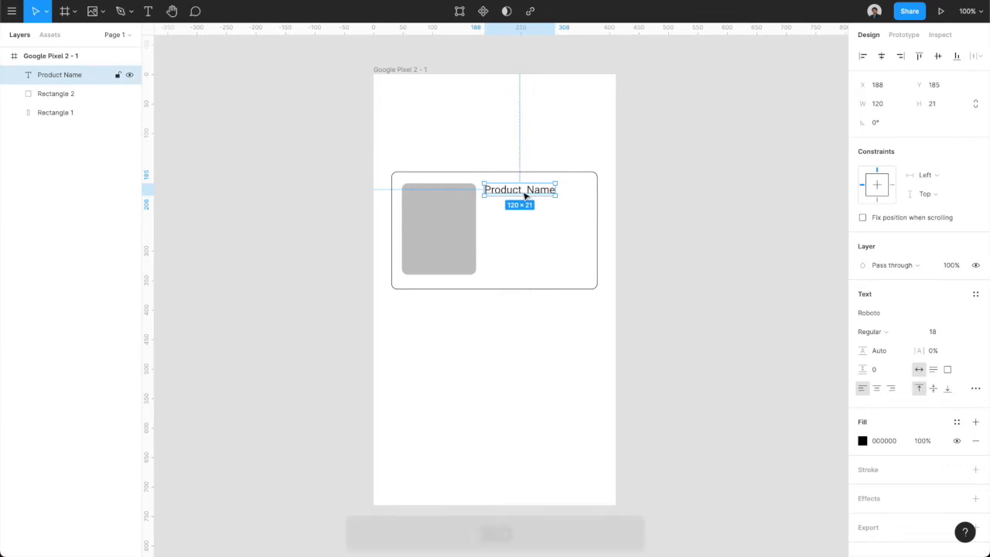
left_click_drag(520, 192, 521, 214)
left_click(962, 332)
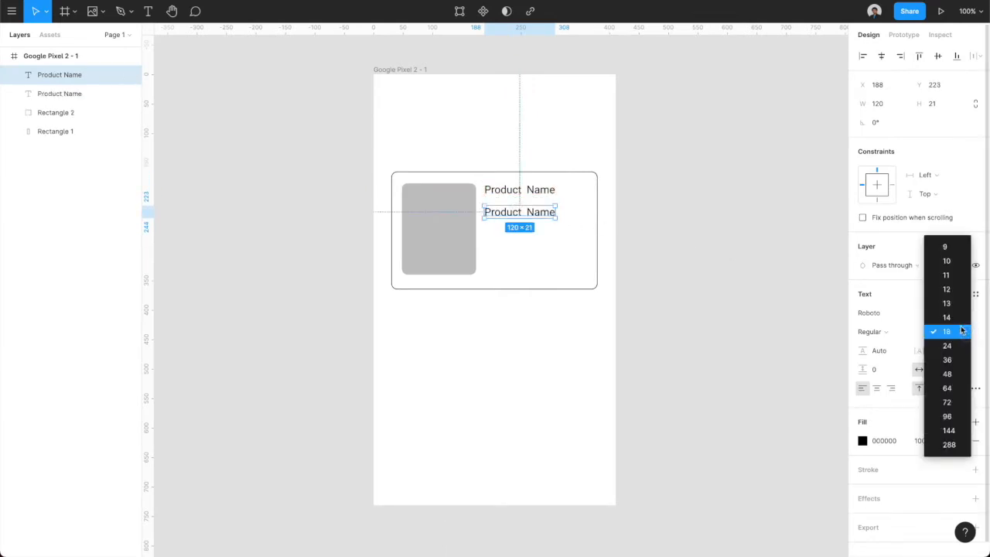
left_click(944, 300)
key("Escape")
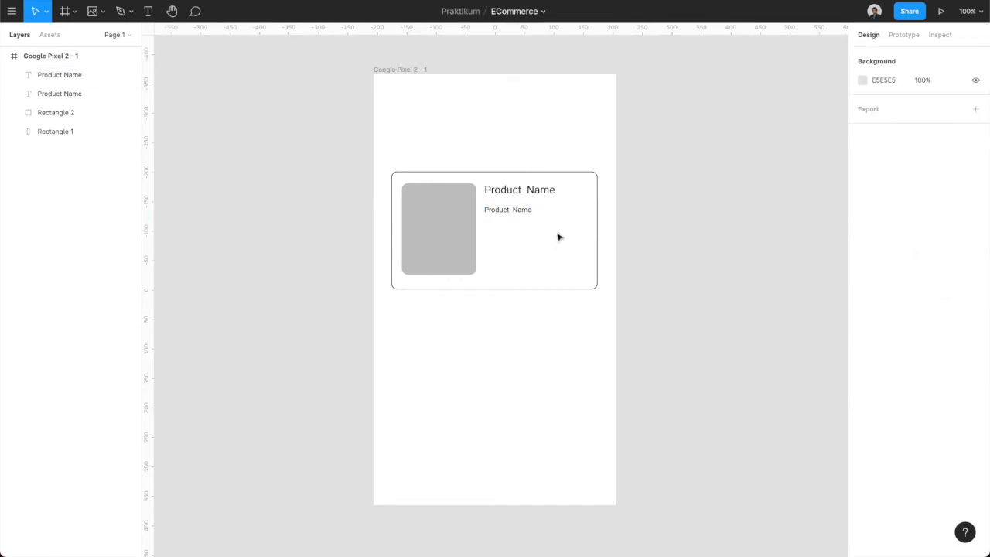
- Move the smaller text copy directly under the title at about Y 206 and change its wording to "by Toko"
left_click(508, 211)
left_click_drag(504, 214, 504, 202)
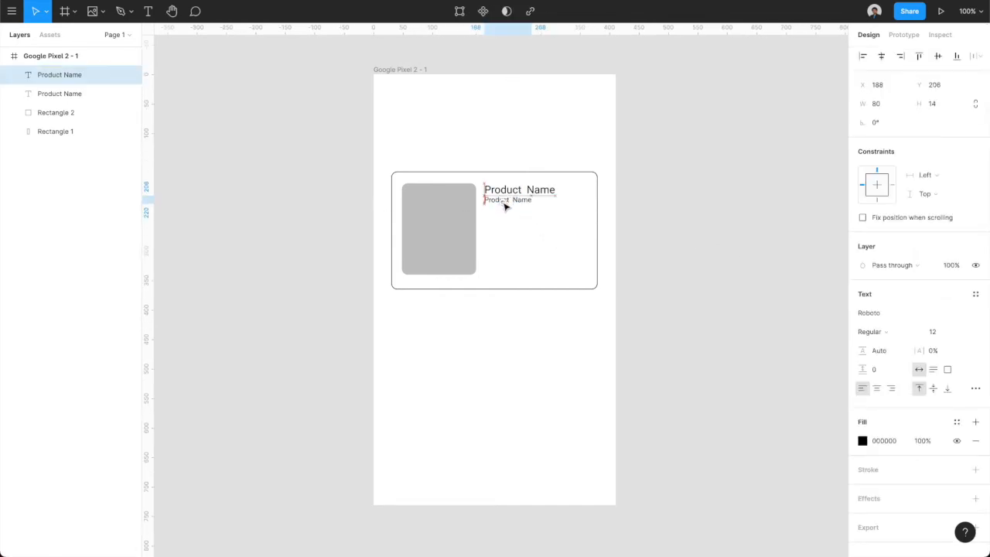
double_click(505, 200)
key("super+a")
type("toko")
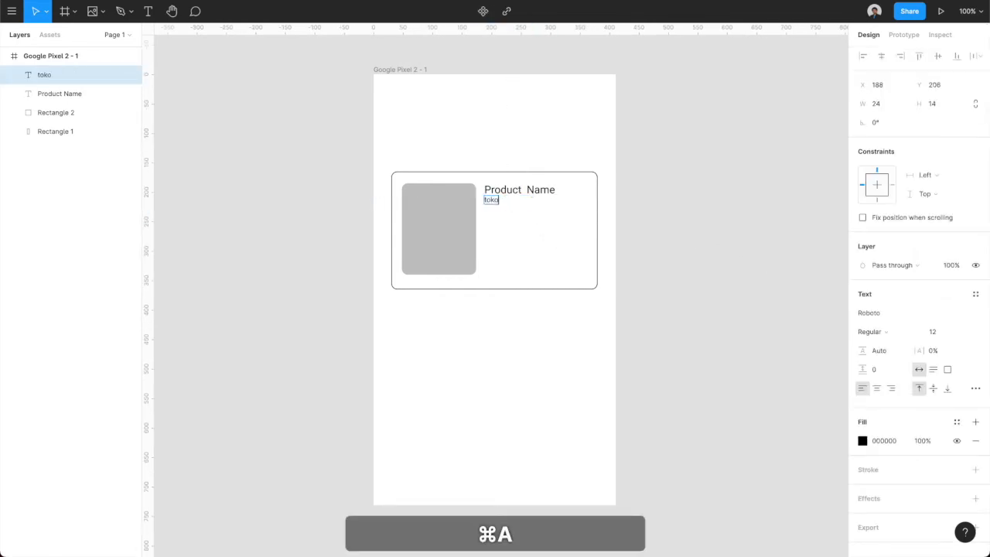
key("Left")
type("by")
key("Delete")
type("T")
key("Escape")
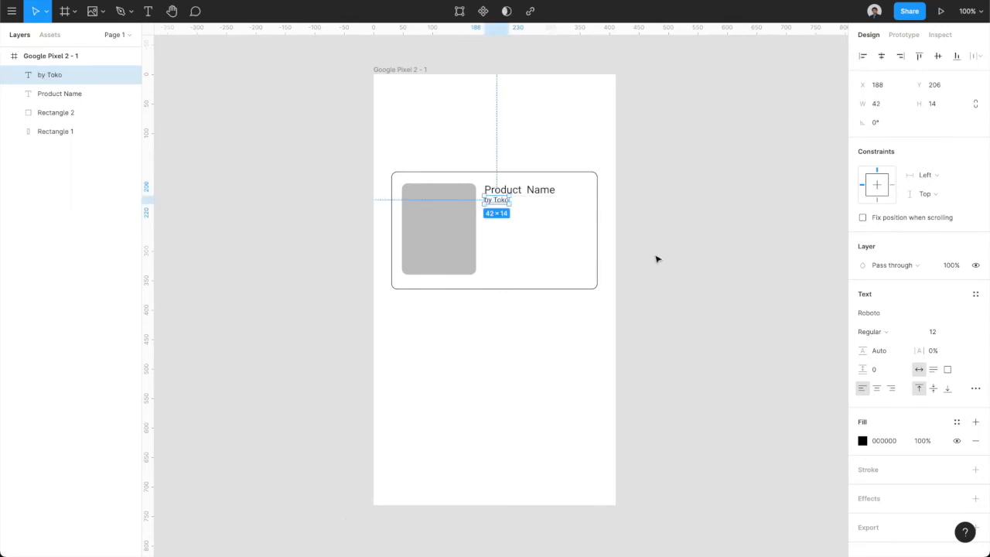
left_click(543, 221)
left_click(501, 203)
key("super+d")
key("super+z")
key("super+z")
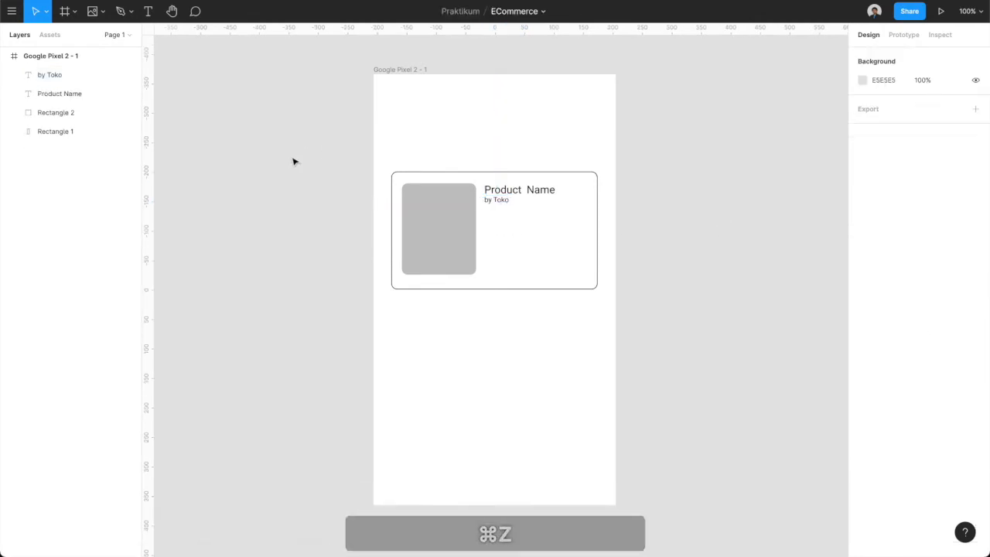
- Add a fixed-size text box about 172 × 59 below "by Toko" containing the text "Deskripsi"
key("t")
left_click_drag(486, 210, 588, 249)
type("Deskripsi")
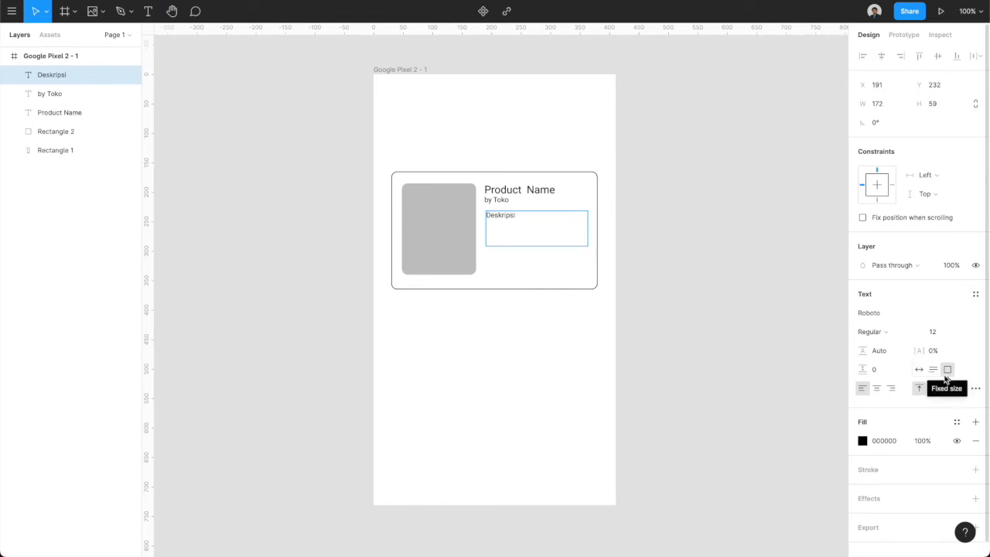
key("Escape")
left_click(646, 228)
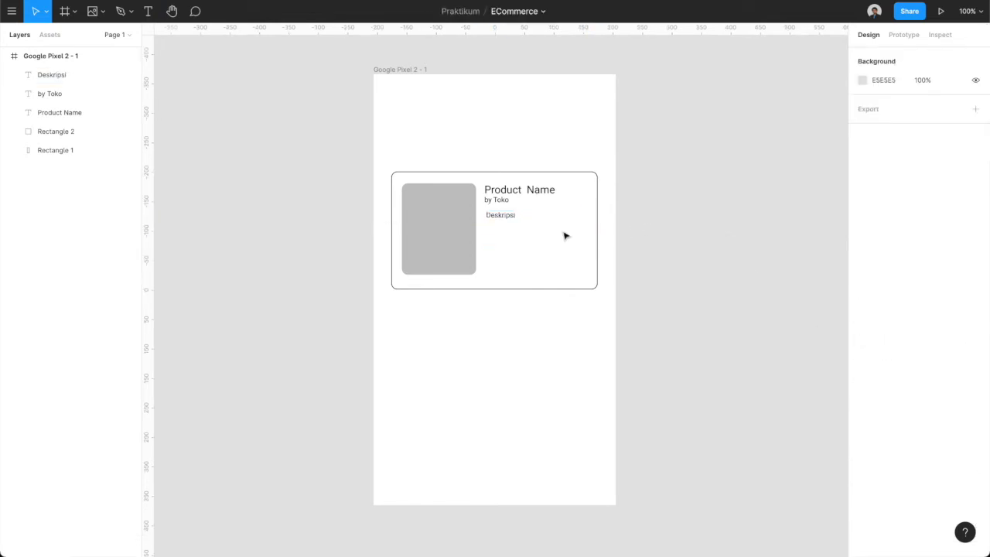
- Add the price text "Rp. 100.000,-" in the card's lower part at about X 200, Y 306
key("t")
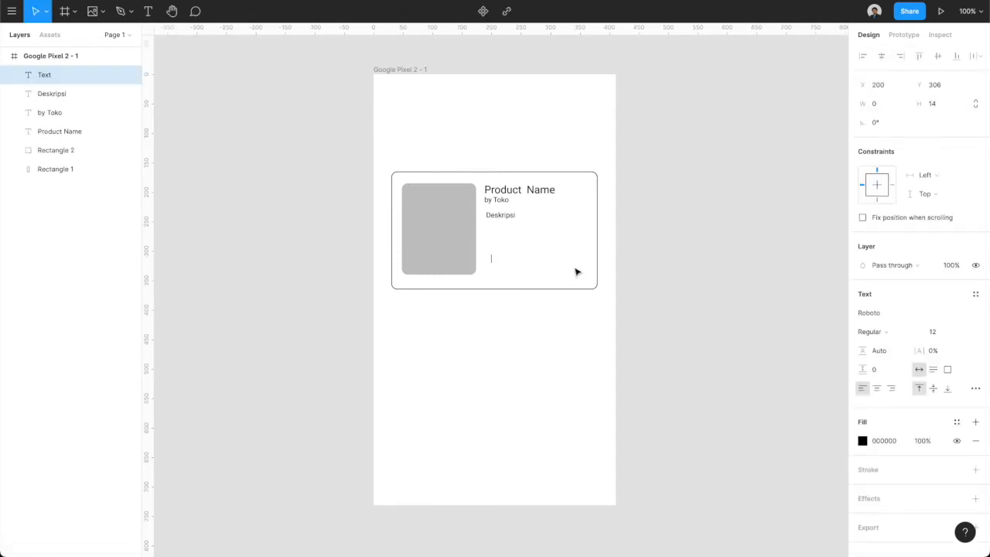
type("Rp. 10000")
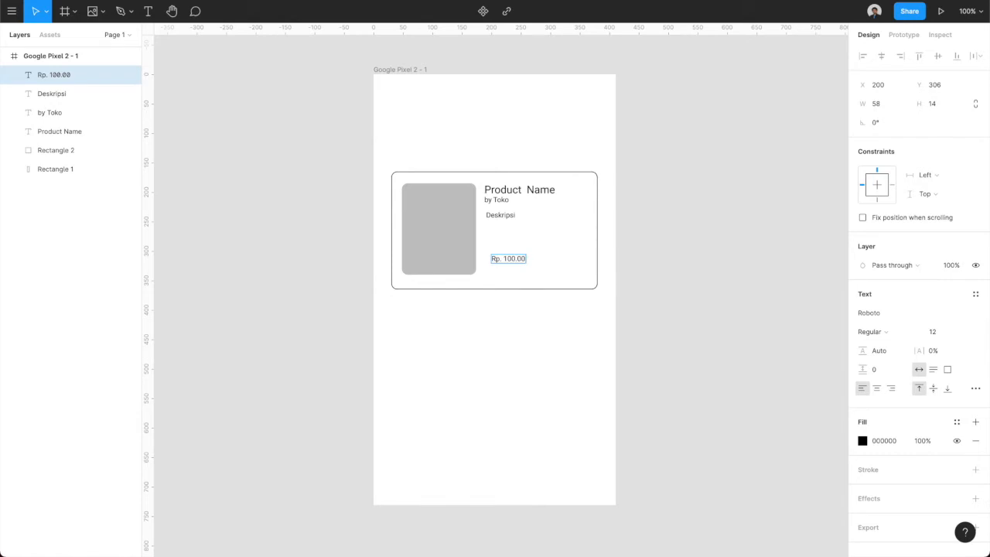
key("Escape")
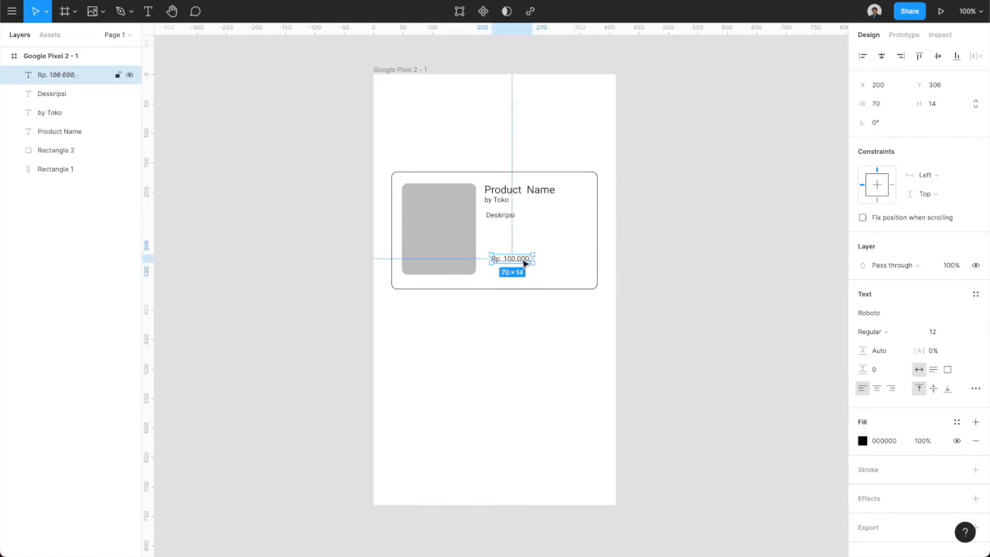
- Set the price text's font size to 18 and move it up beneath "Deskripsi", aligned with its left edge
left_click(965, 331)
left_click(956, 374)
left_click(698, 309)
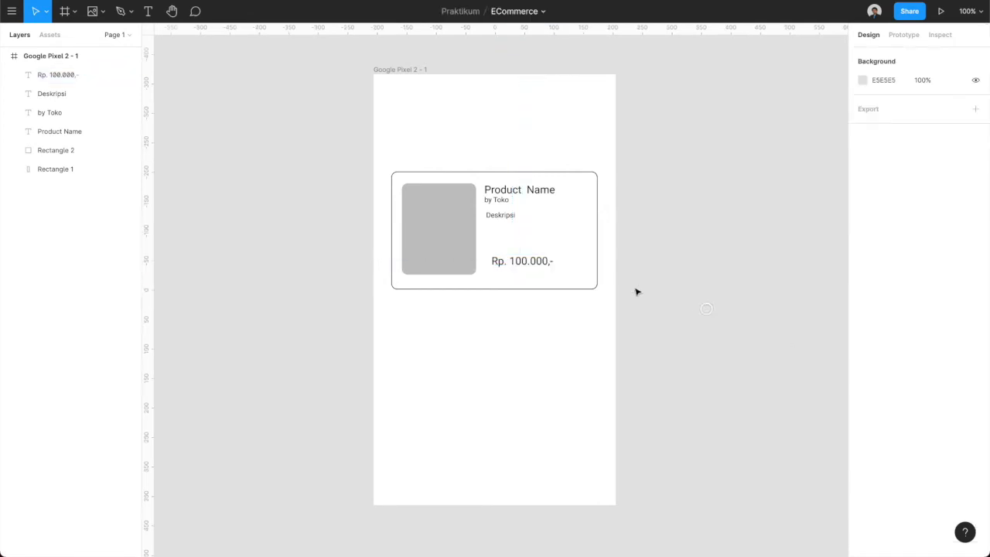
left_click_drag(531, 261, 529, 237)
left_click(674, 285)
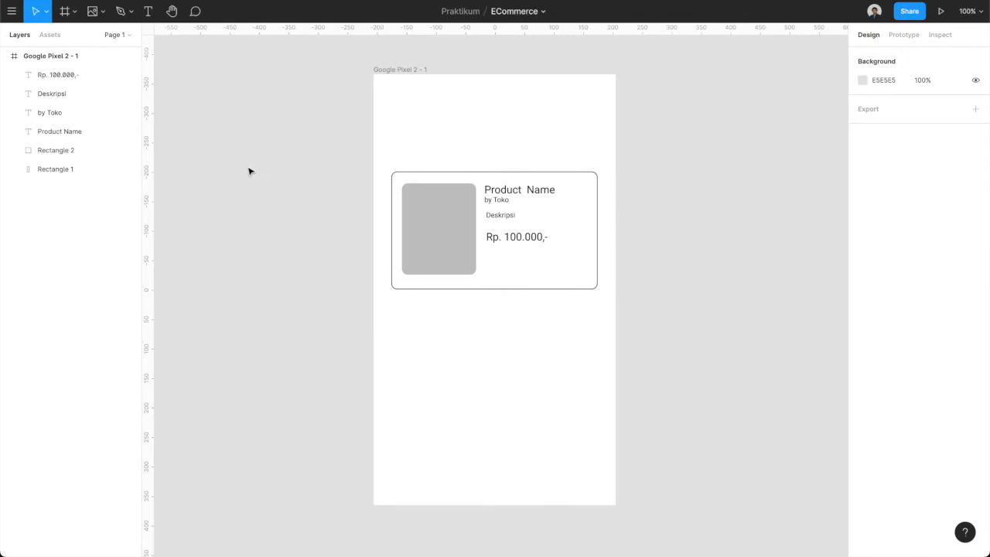
- Draw a rectangle about 114 × 32 below the price to serve as the button background
left_click(74, 11)
left_click(100, 14)
left_click(101, 14)
left_click(103, 35)
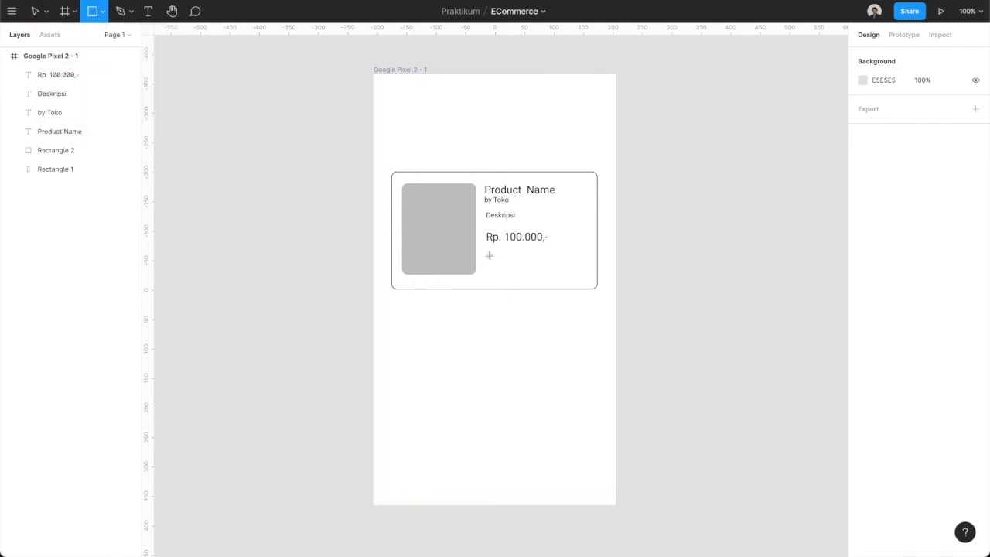
left_click_drag(487, 251, 554, 272)
- Set the button rectangle's corner radius to 50 and move it to about X 191, Y 308 under the price
left_click(929, 130)
type("5")
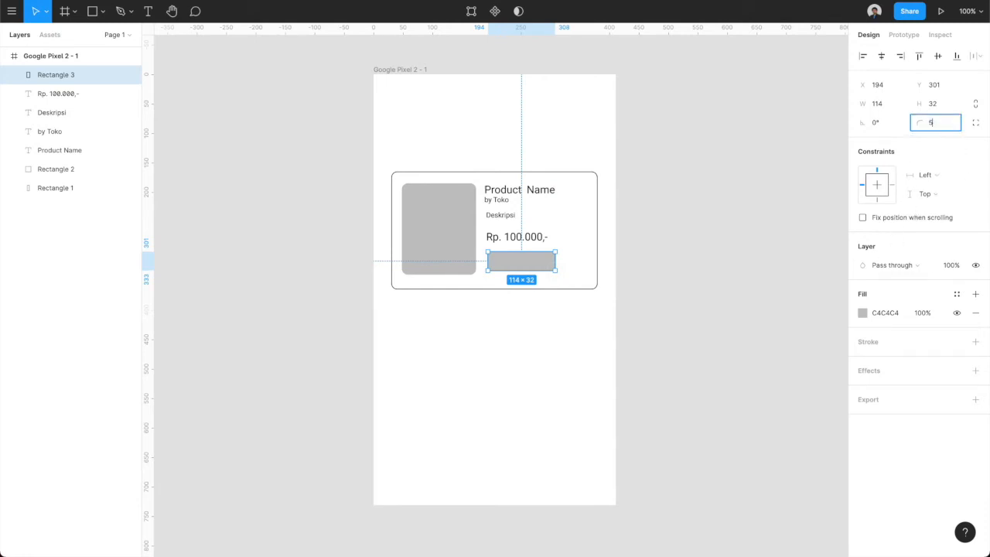
key("Return")
left_click(952, 128)
type("50")
key("Return")
left_click(649, 225)
left_click_drag(519, 260, 516, 265)
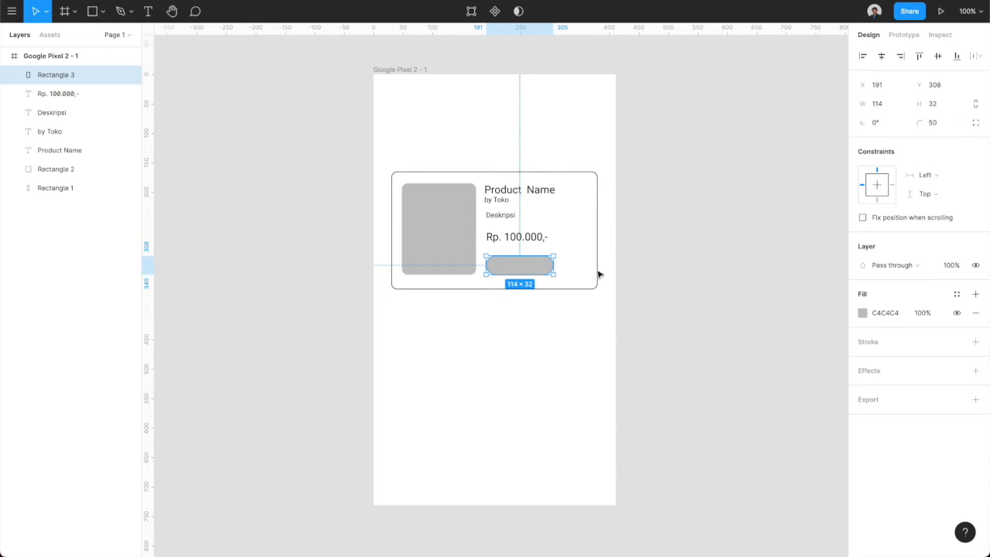
- Add the text "Beli" over the rounded button and set its text alignment to center
key("t")
left_click(519, 266)
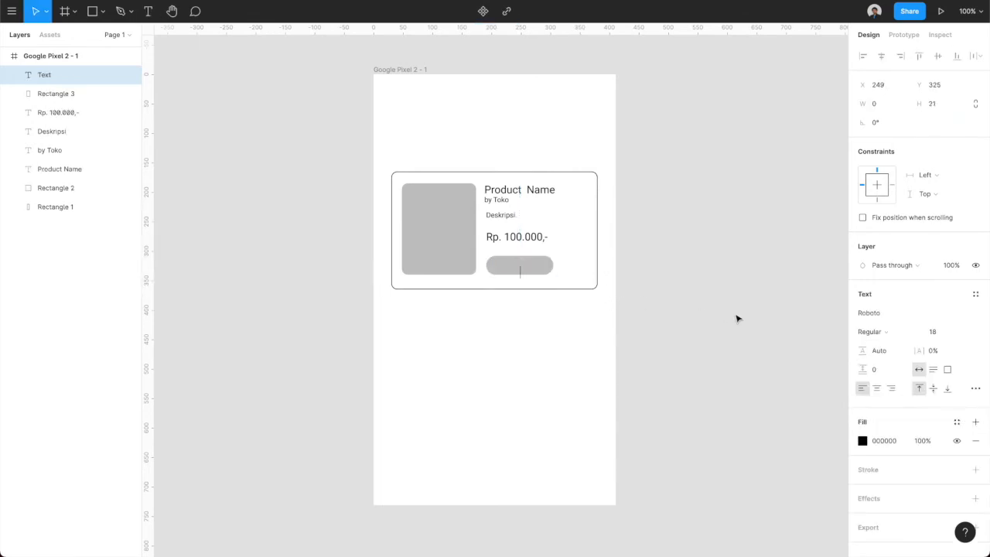
type("Beli")
key("Escape")
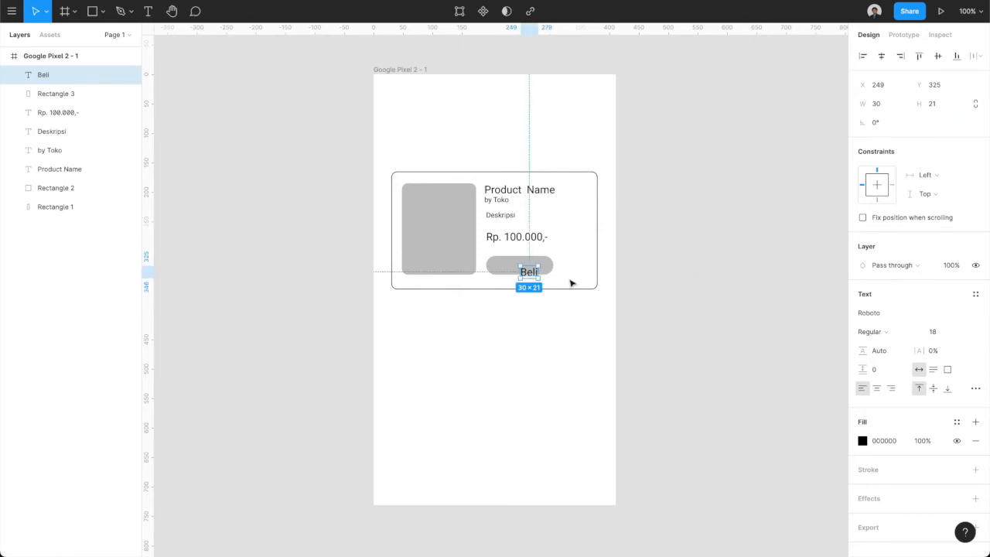
left_click(876, 387)
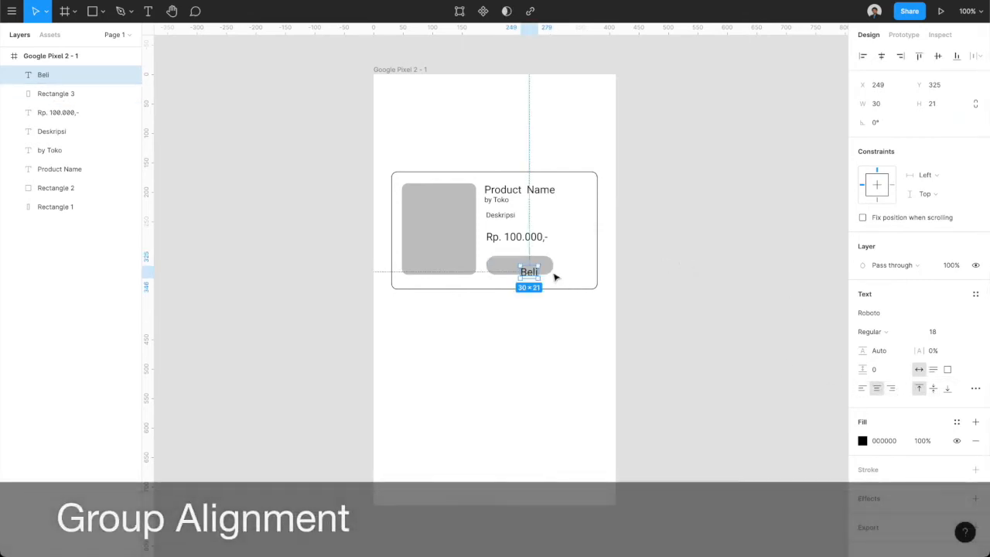
- Align the "Beli" text and the rounded button rectangle on their horizontal and vertical centers
left_click(546, 263, "shift")
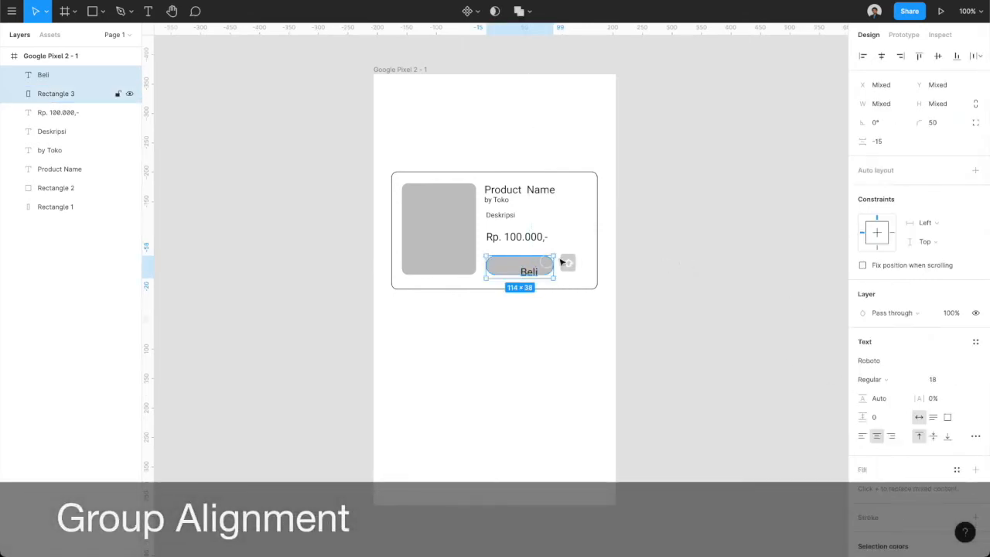
left_click(881, 55)
left_click(937, 56)
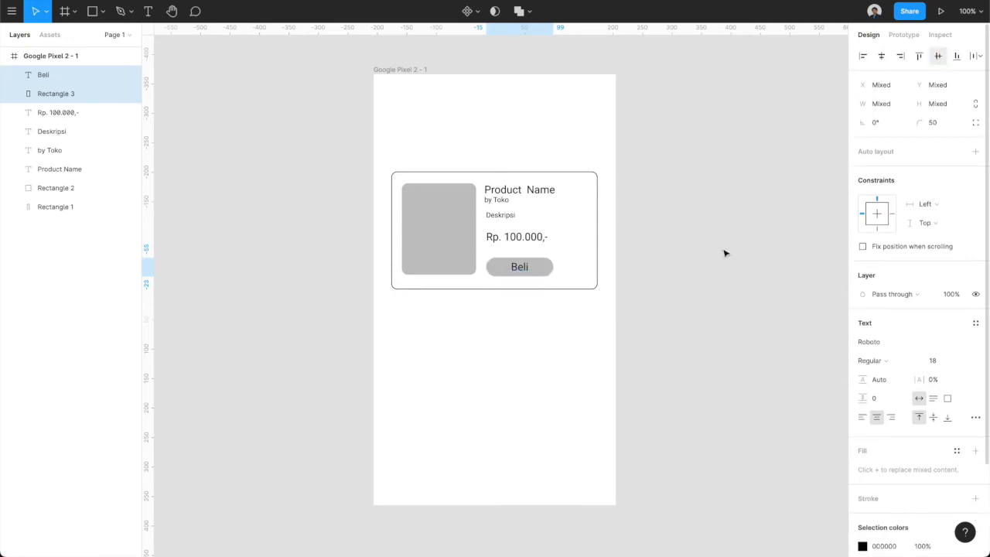
left_click(722, 252)
- Set the "Beli" text's font size to 14 and recenter it vertically with the button rectangle
double_click(519, 267)
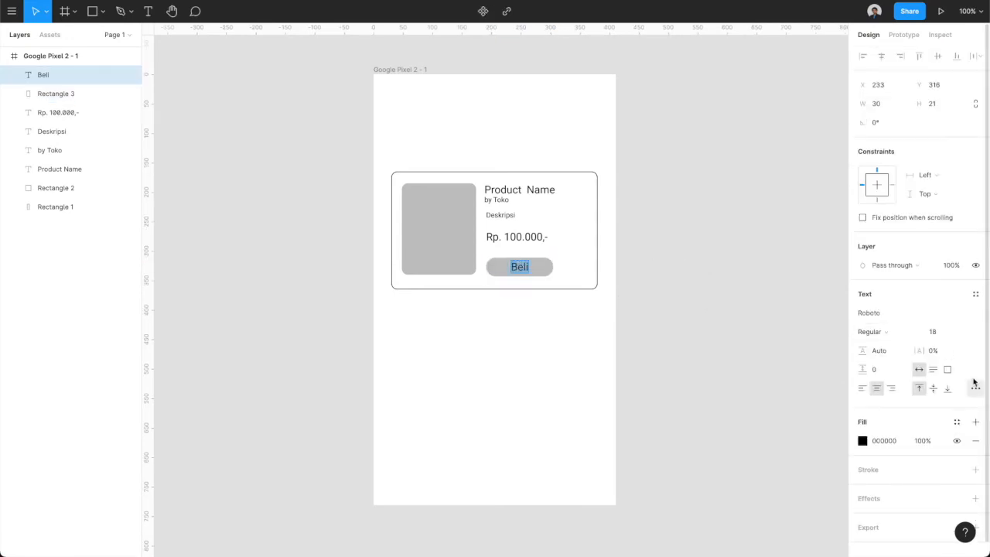
left_click(960, 332)
left_click(946, 317)
key("Escape")
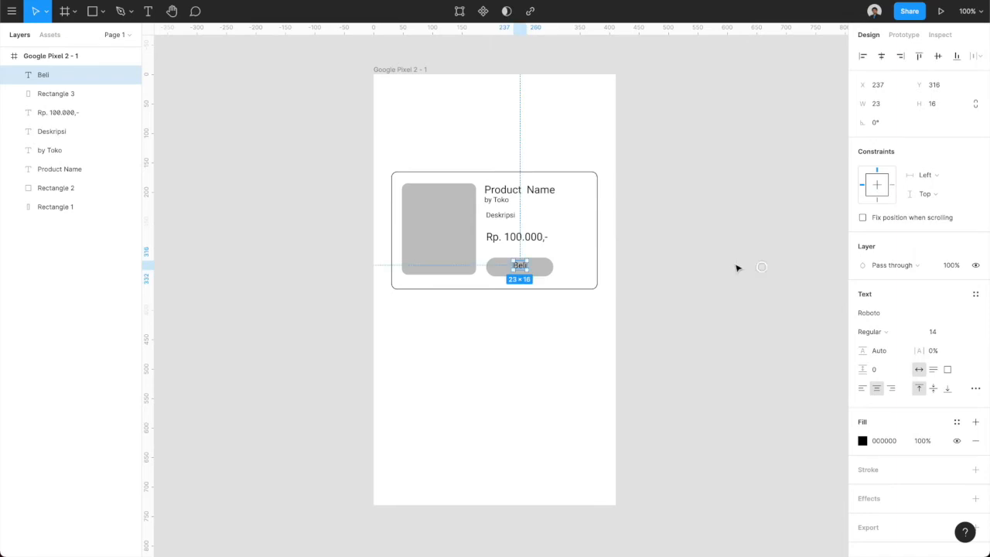
left_click(545, 266, "shift")
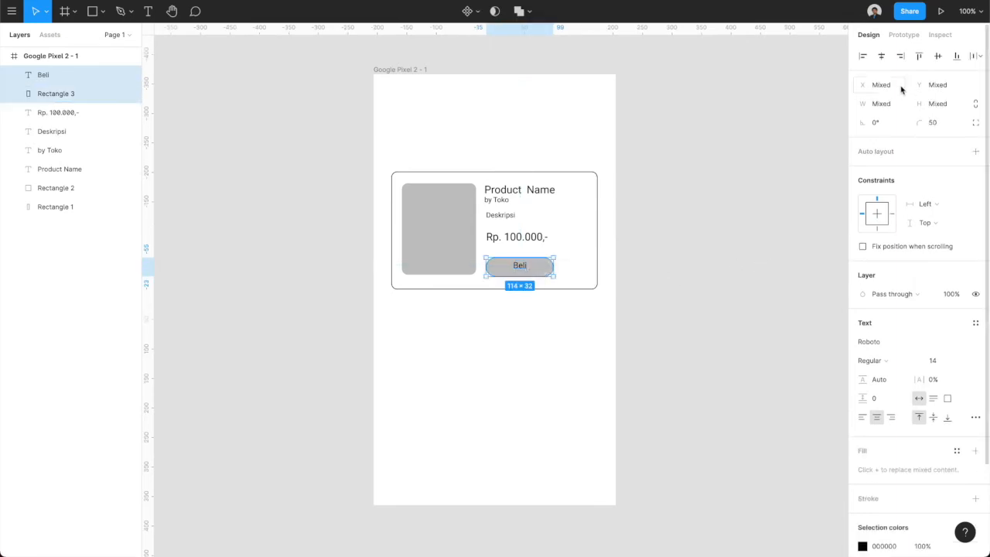
left_click(937, 56)
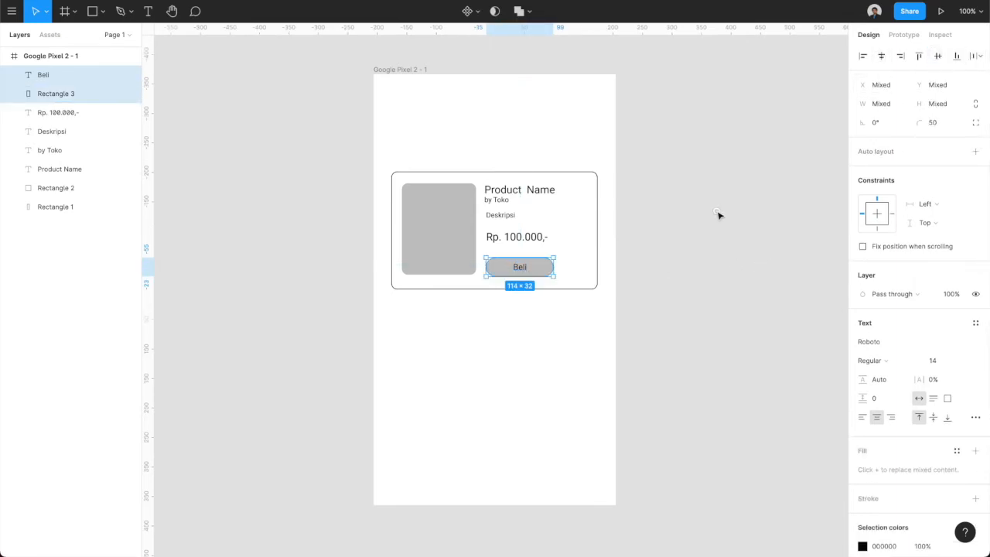
left_click(718, 216)
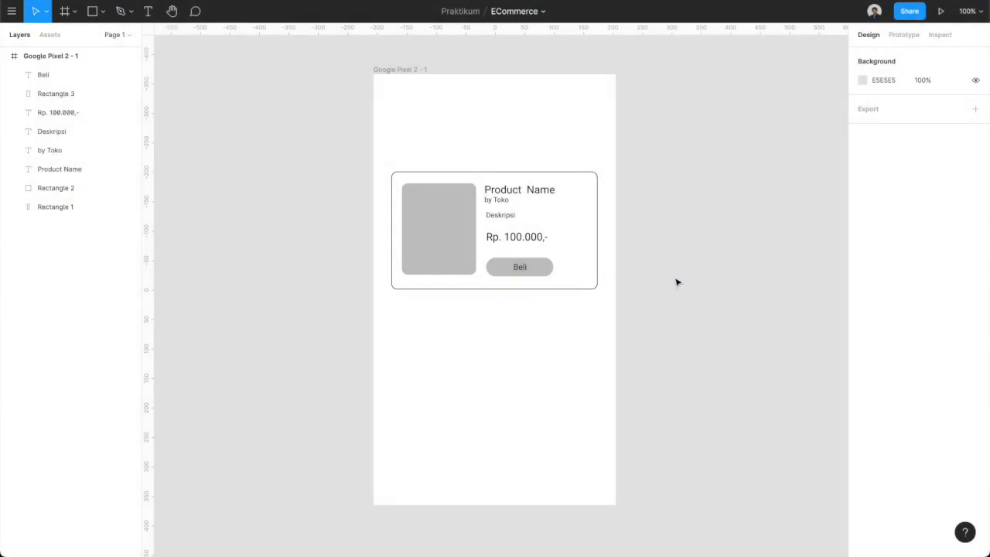
- Turn all the product card's elements into a single component
left_click_drag(382, 155, 615, 310)
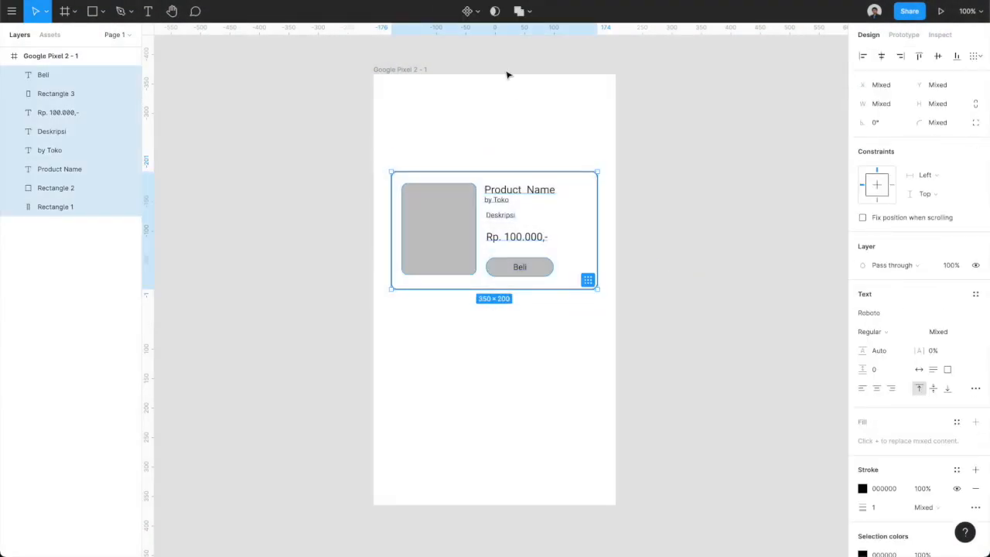
left_click(462, 11)
left_click(521, 229)
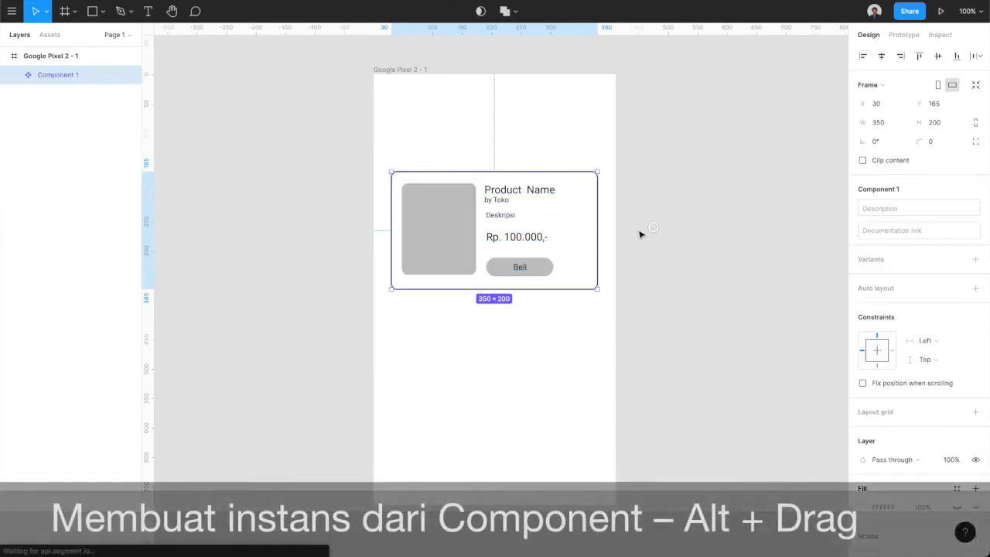
left_click(652, 232)
- Stack two instances of the product card component below the original, at Y 389 and Y 613
left_click_drag(533, 221, 531, 352)
key("ctrl+d")
scroll(720, 257, "down", 1)
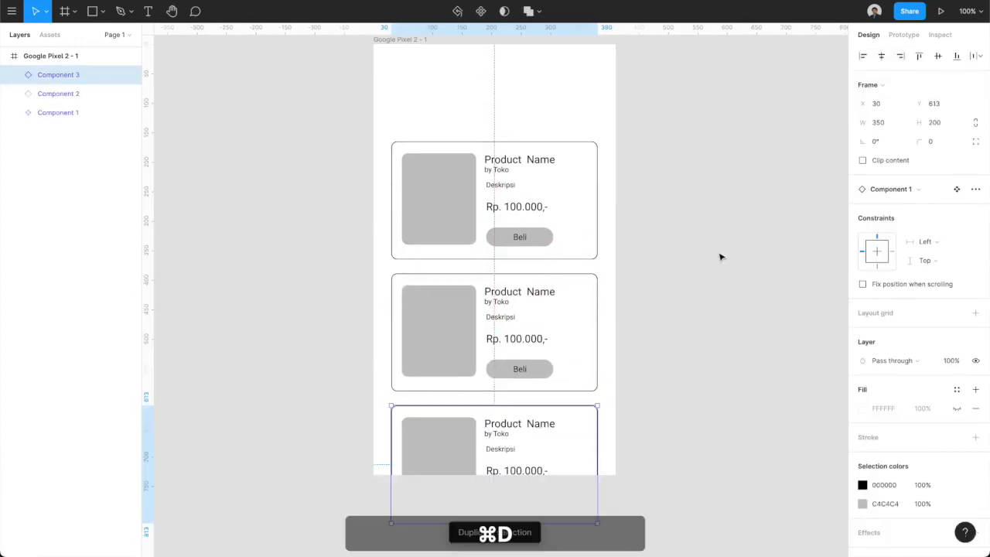
left_click(694, 283)
scroll(681, 312, "up", 3)
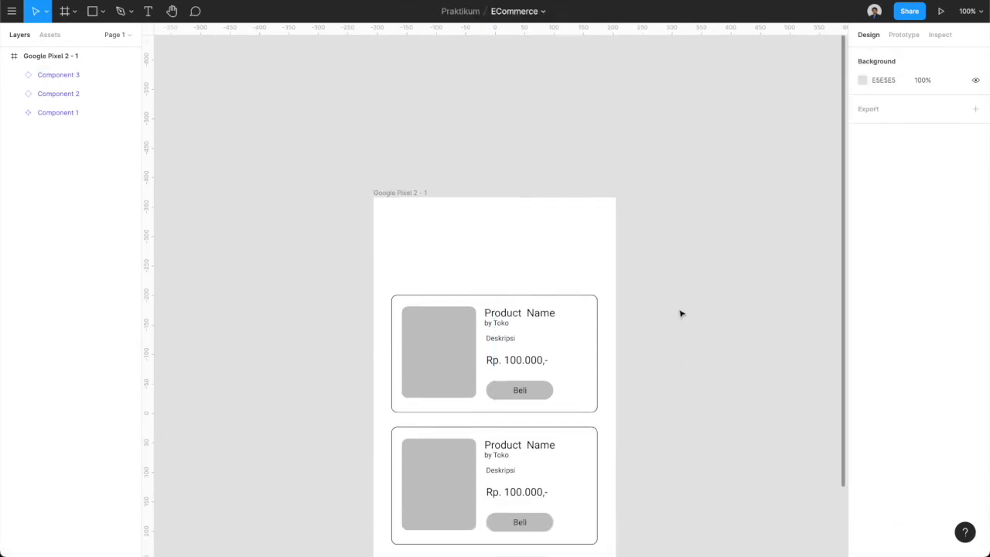
scroll(680, 313, "down", 2)
scroll(680, 314, "down", 1)
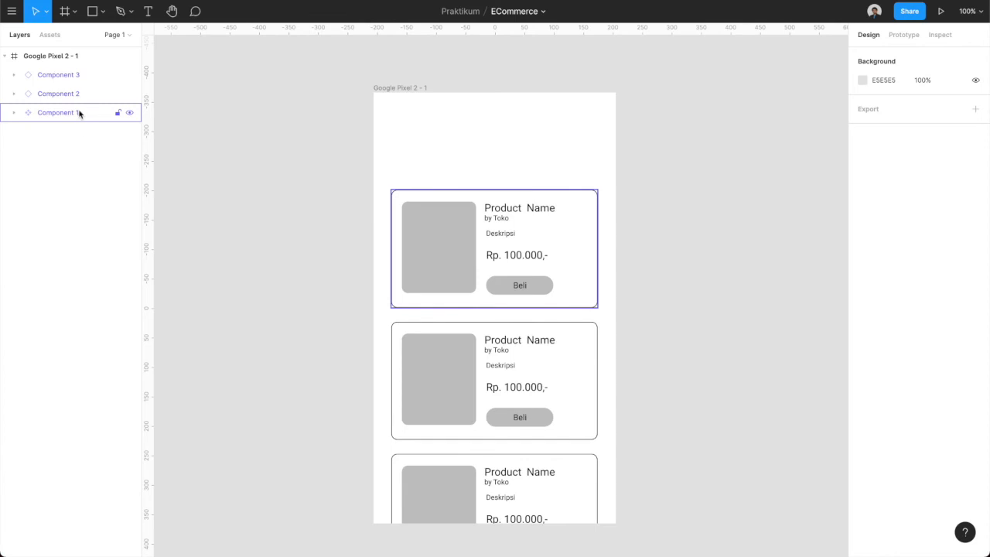
- Change the stroke color of the main component's card outline to the document grey C4C4C4
left_click(23, 117)
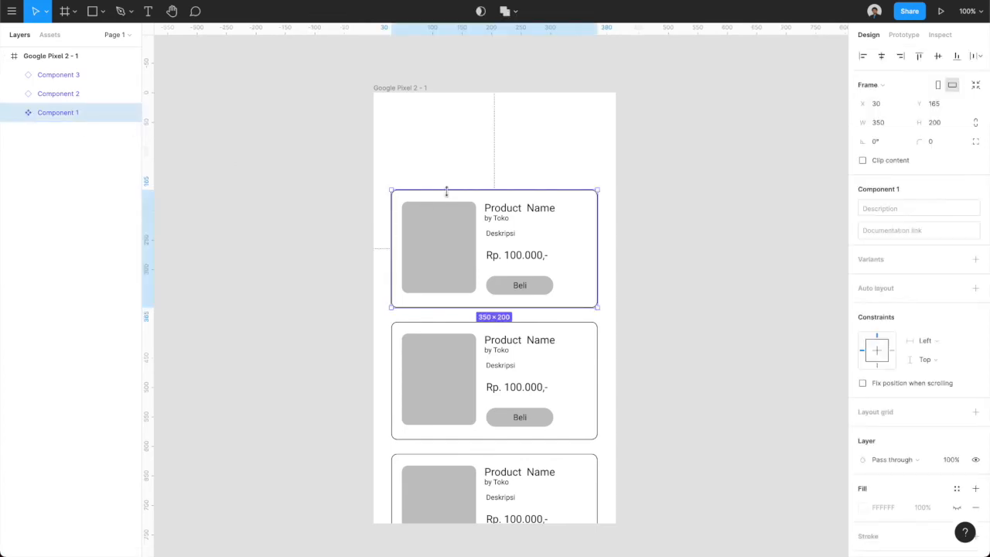
left_click(647, 256)
left_click(595, 236)
left_click(595, 235)
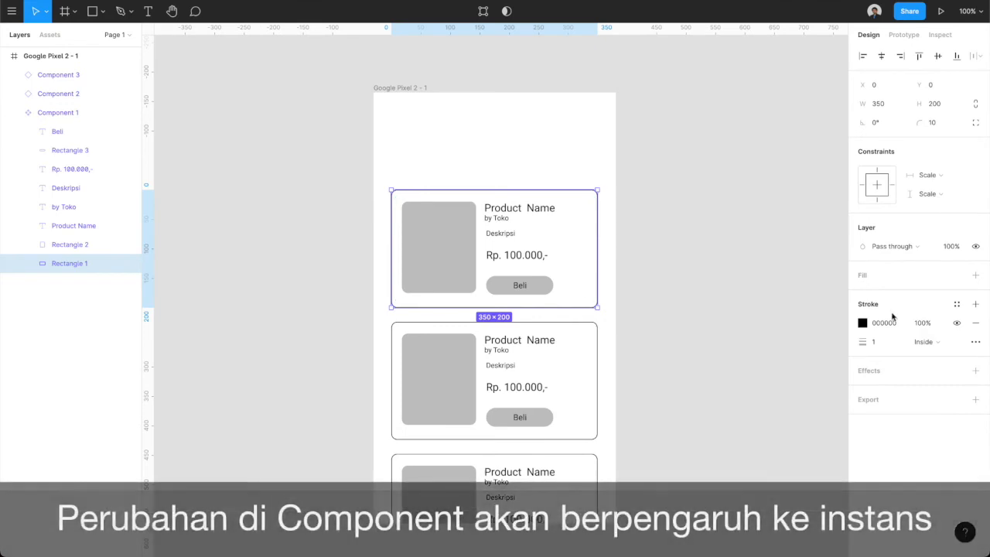
left_click(864, 323)
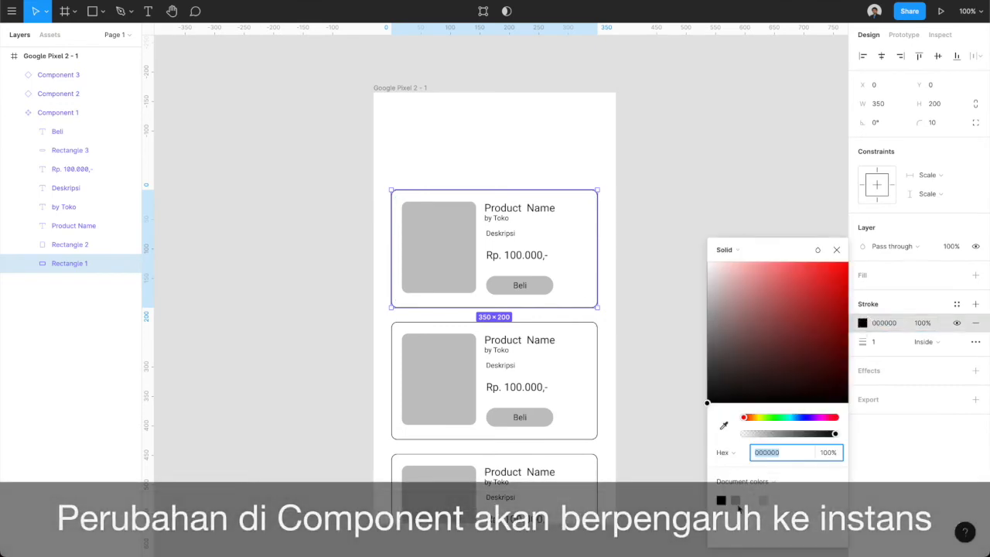
left_click(735, 501)
left_click(836, 250)
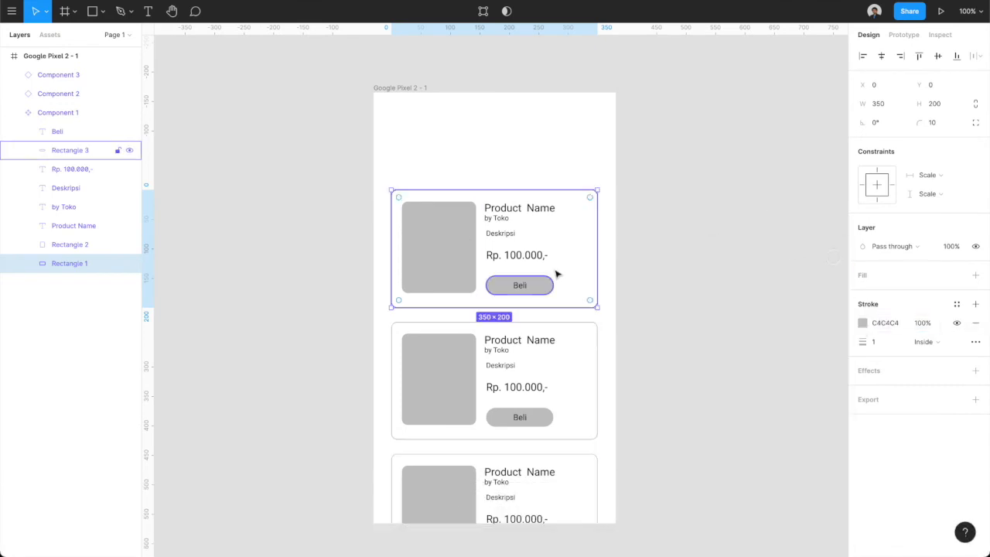
key("Escape")
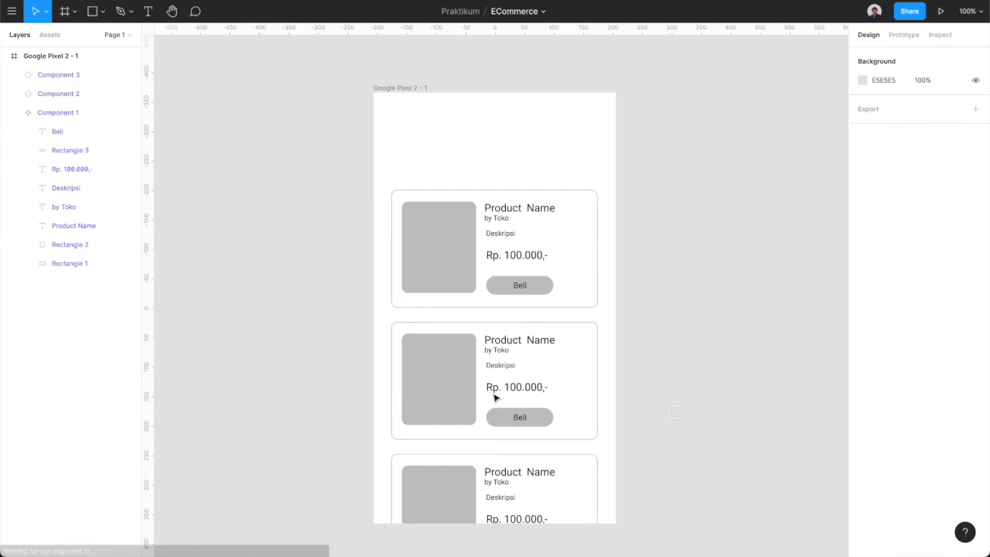
- Change the button text in the main component to "Buy"
left_click(530, 286)
left_click(528, 285)
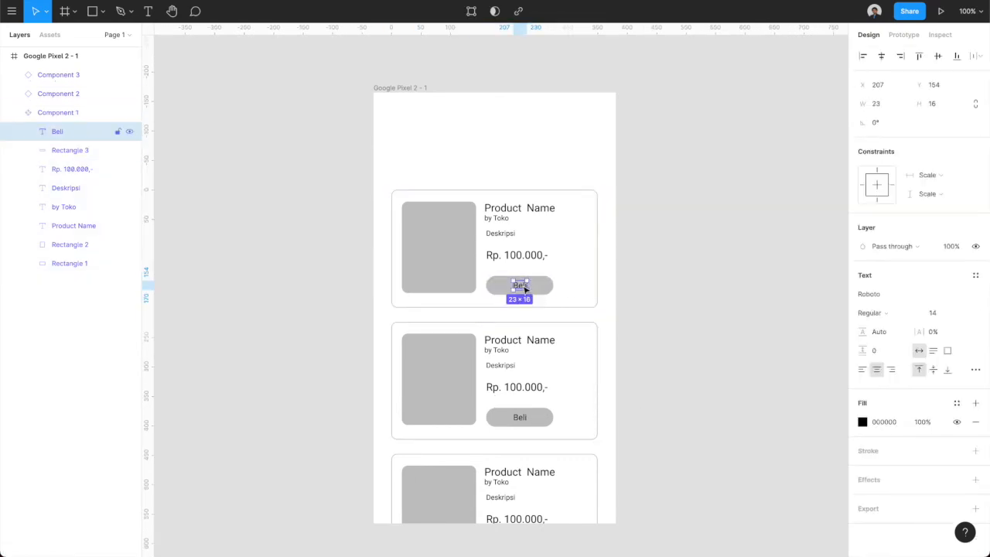
double_click(525, 287)
type("Buy")
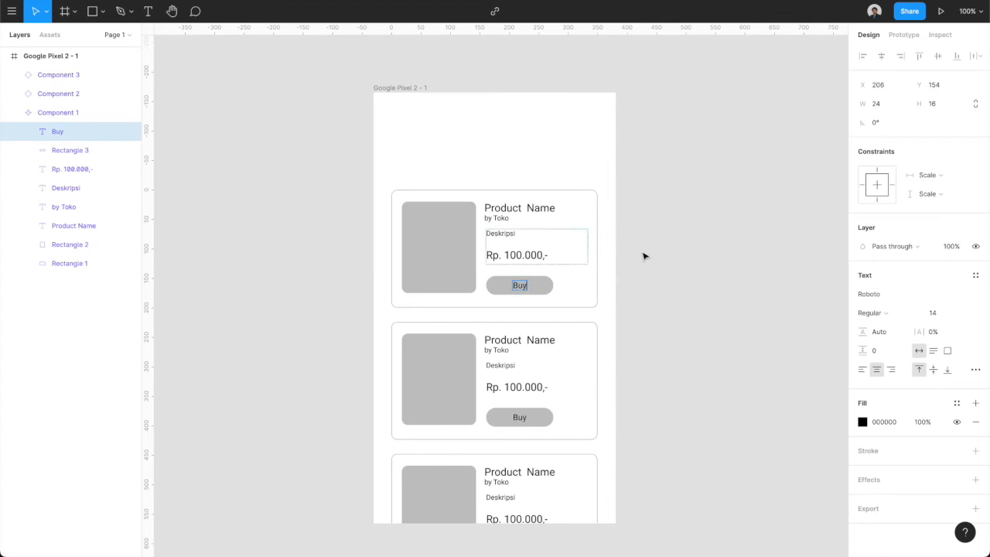
key("Escape")
left_click(329, 232)
- Override the button text in the second card's instance with "Beli"
left_click(541, 416)
left_click(524, 416)
double_click(522, 417)
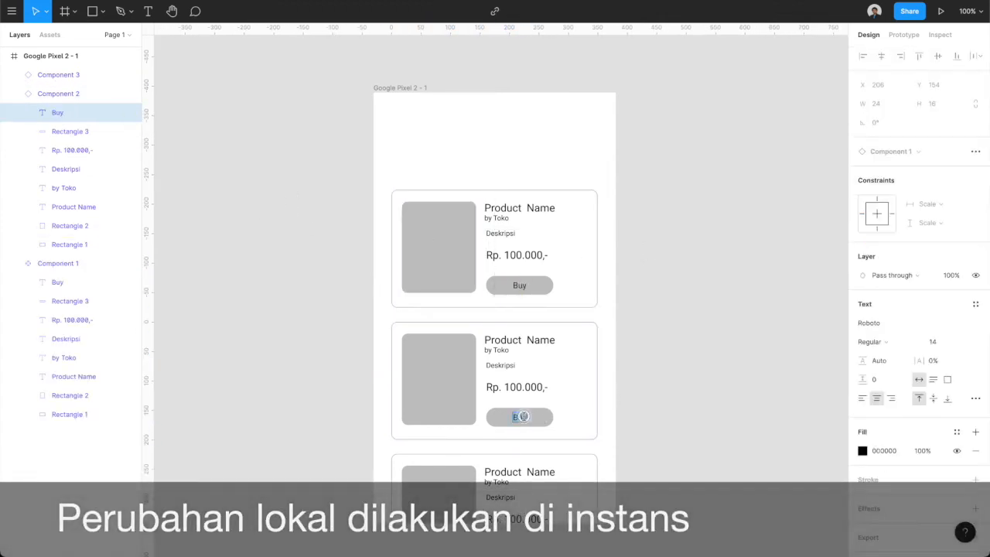
type("Beli")
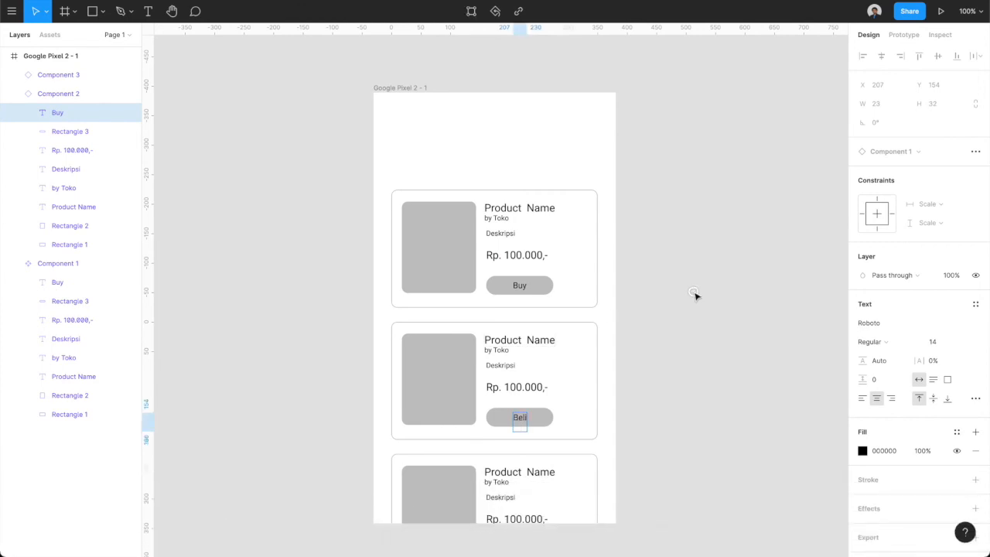
left_click(523, 287)
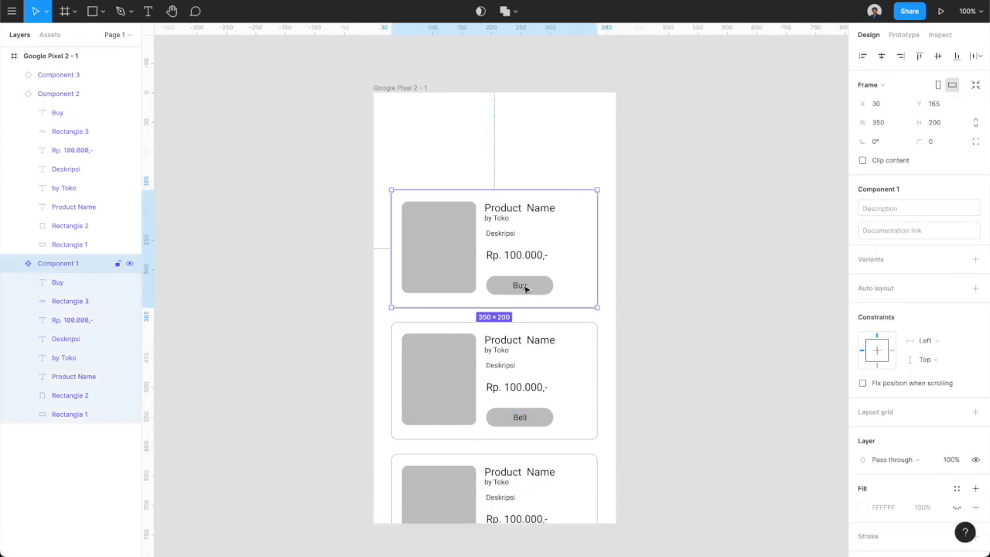
left_click(555, 380)
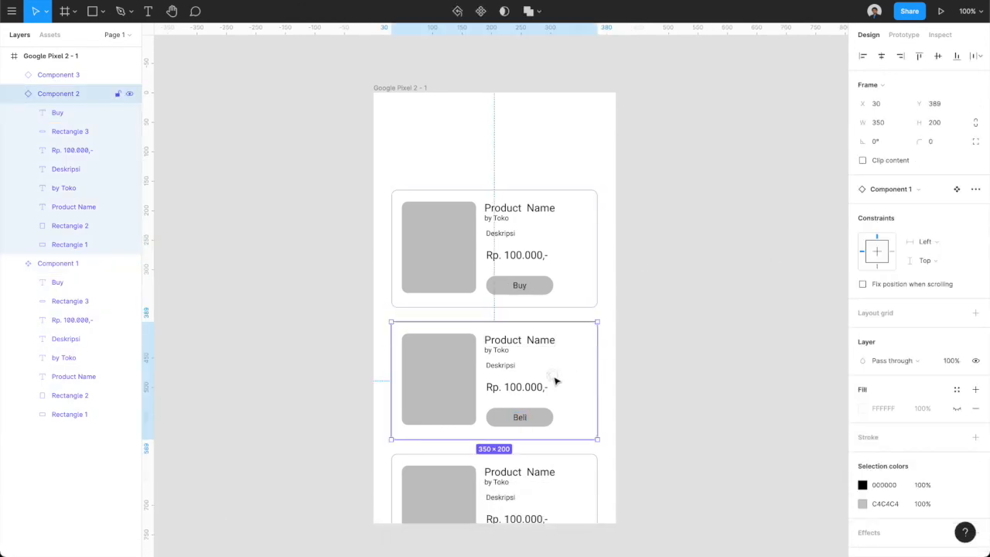
left_click(556, 269)
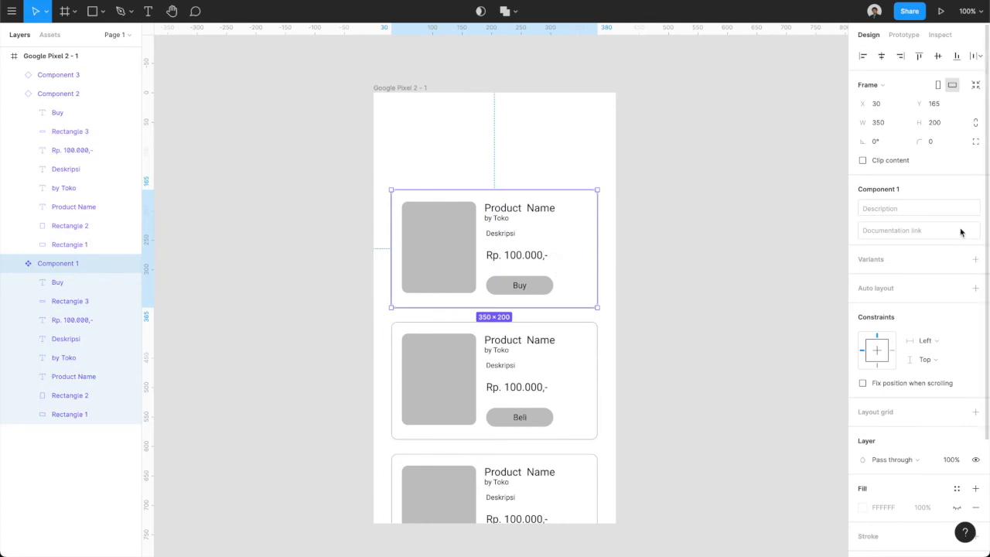
left_click(648, 247)
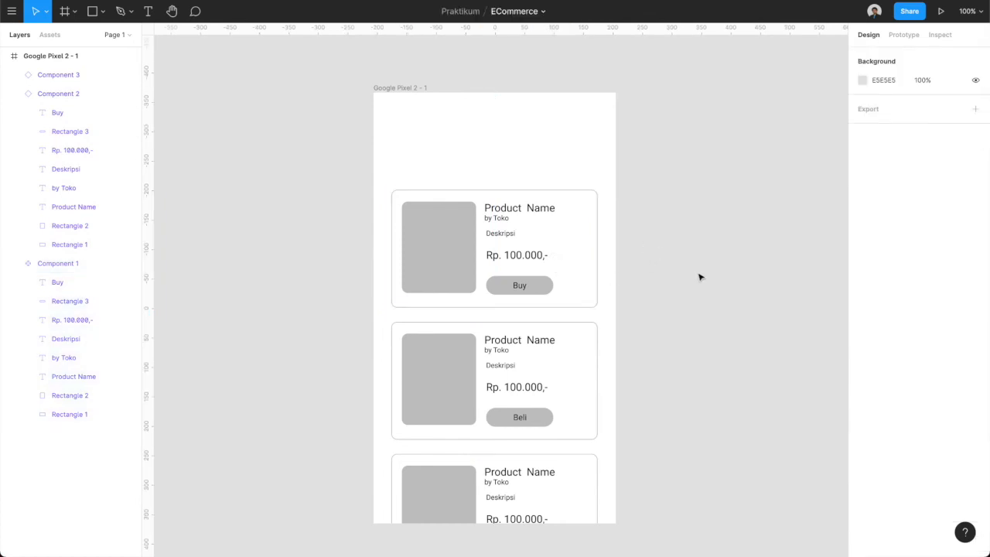
- Add the left-aligned text "Pilih Produk" in the empty area above the first product card
left_click(424, 128)
key("t")
left_click(401, 109)
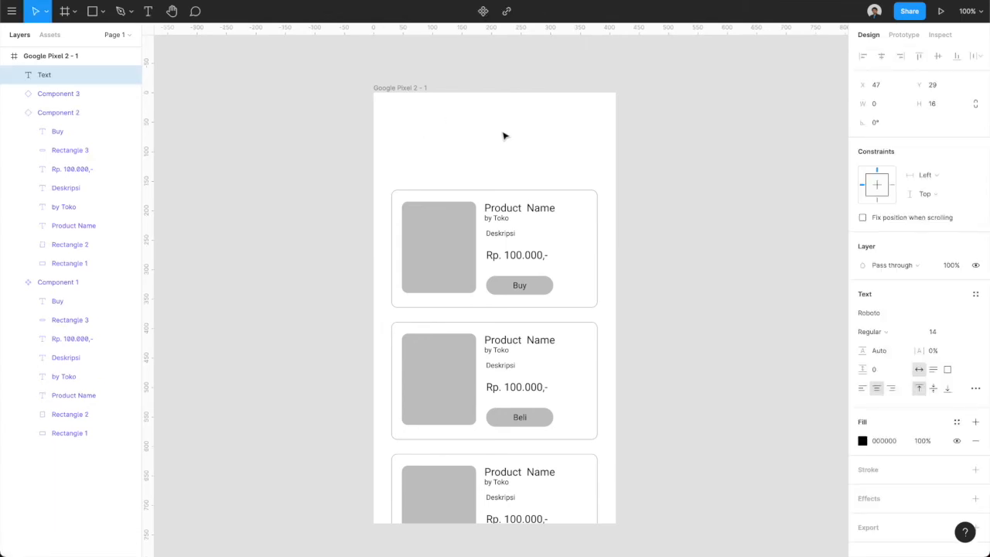
type("Pilih Produk")
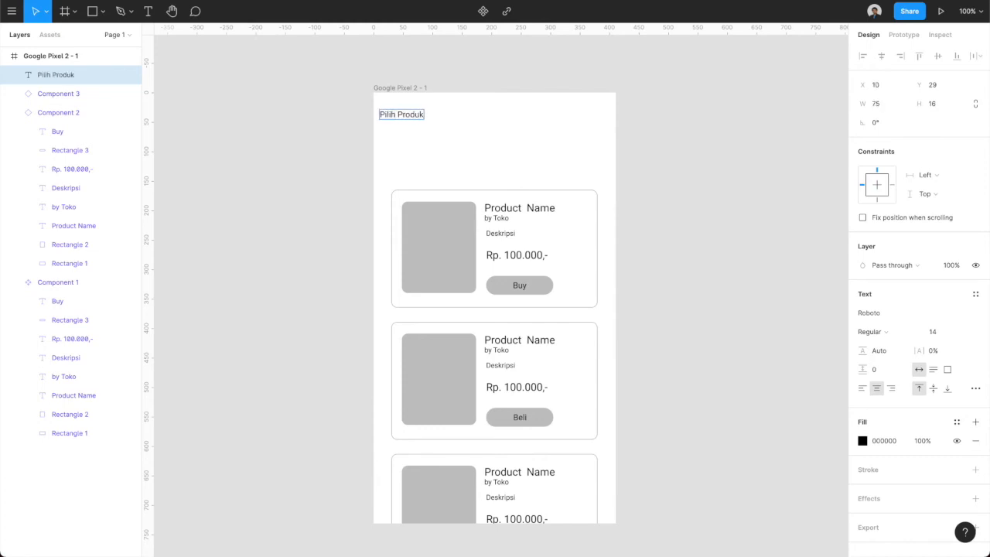
left_click(861, 389)
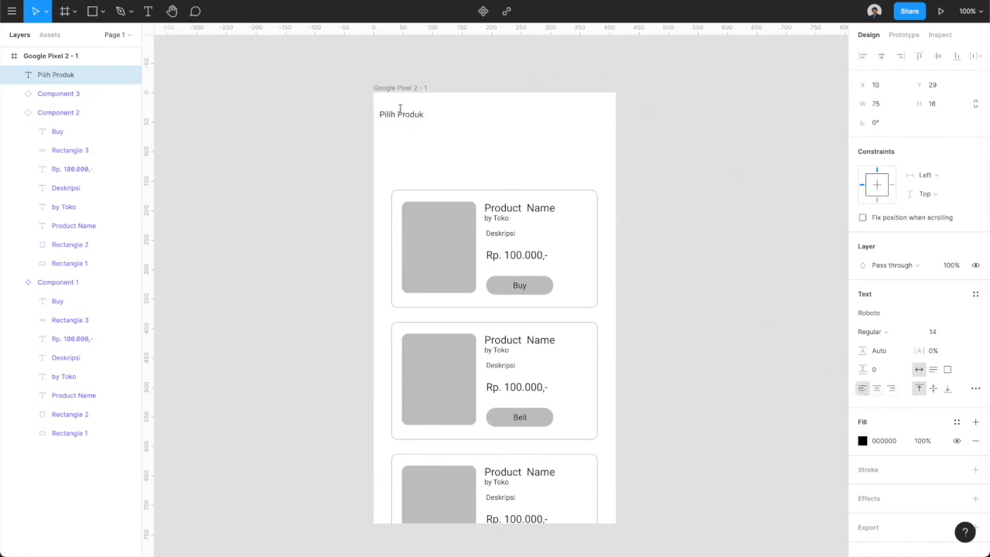
key("super+a")
key("Escape")
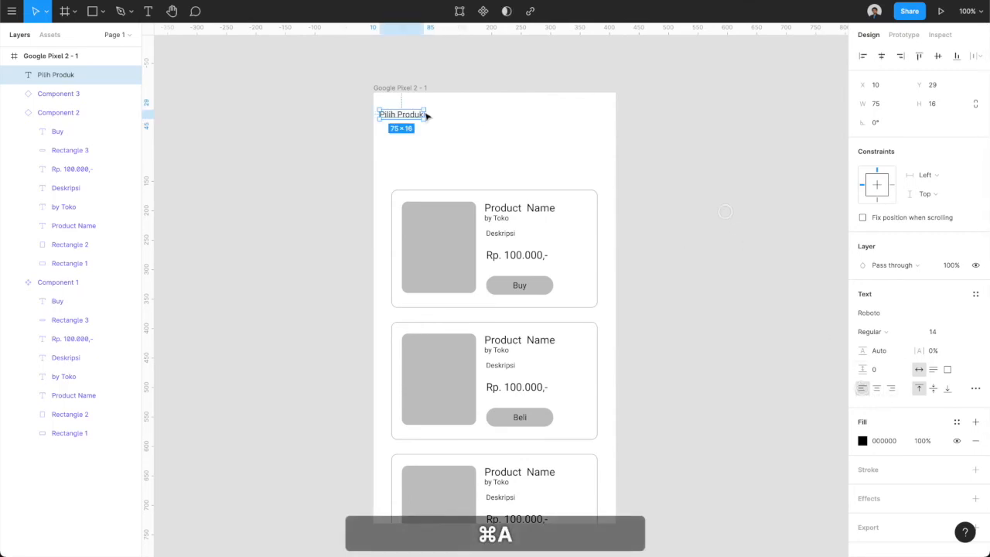
- Move the "Pilih Produk" title to X 30, Y 22 and set its font size to 24
left_click_drag(397, 116, 412, 112)
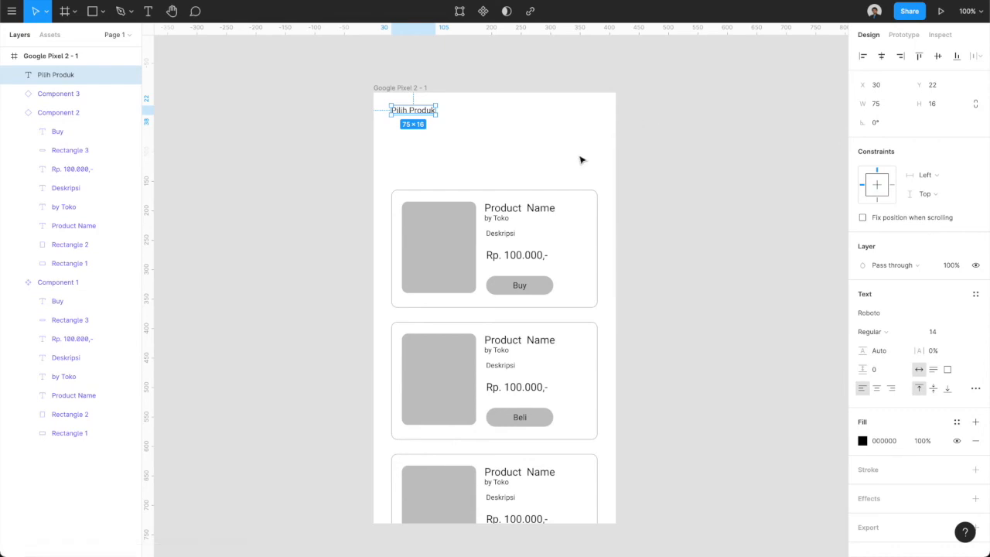
left_click(961, 331)
left_click(948, 359)
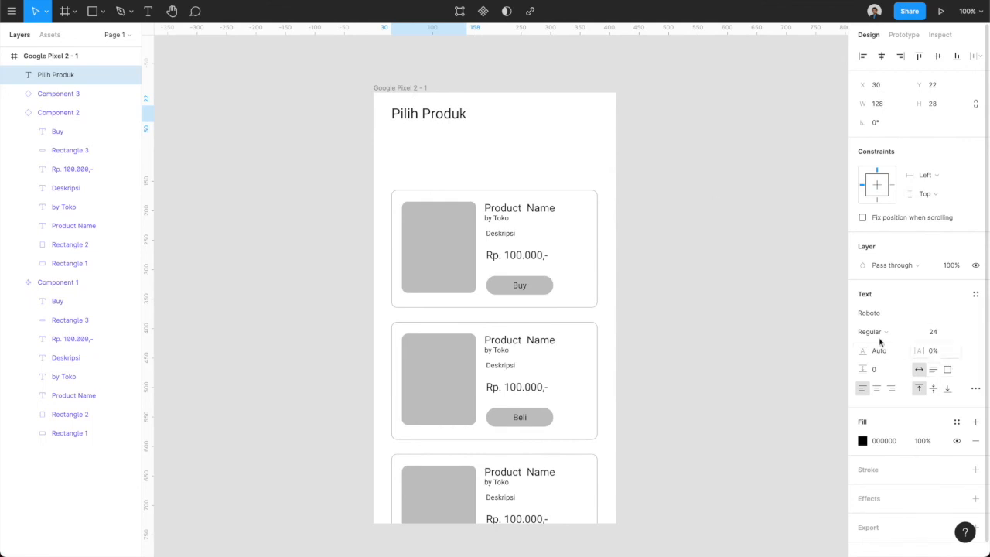
left_click(655, 121)
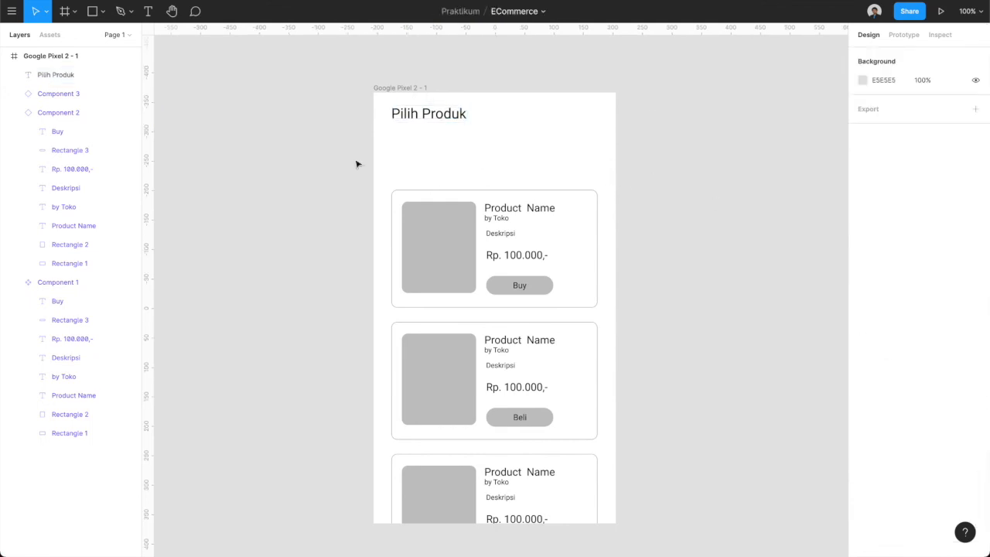
key("r")
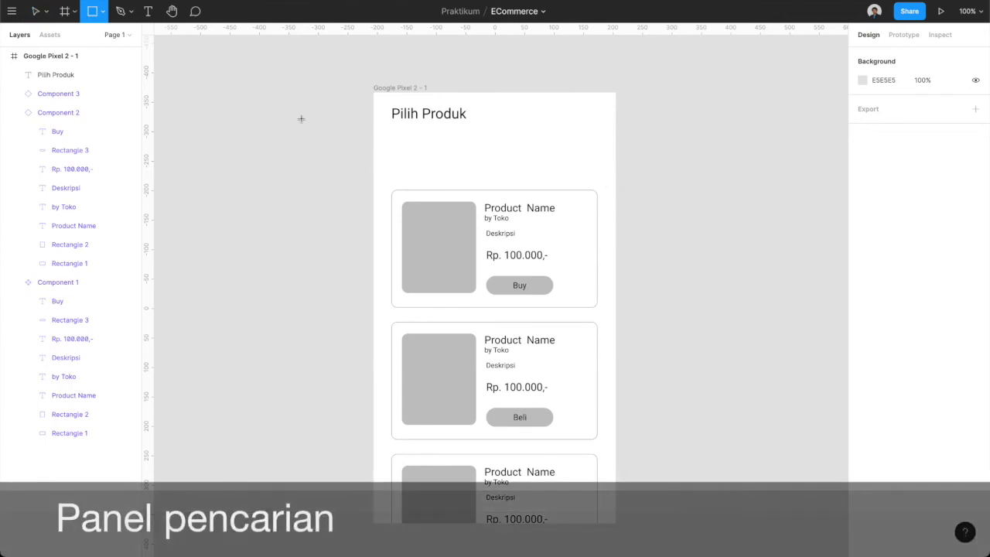
left_click(271, 88)
key("super+z")
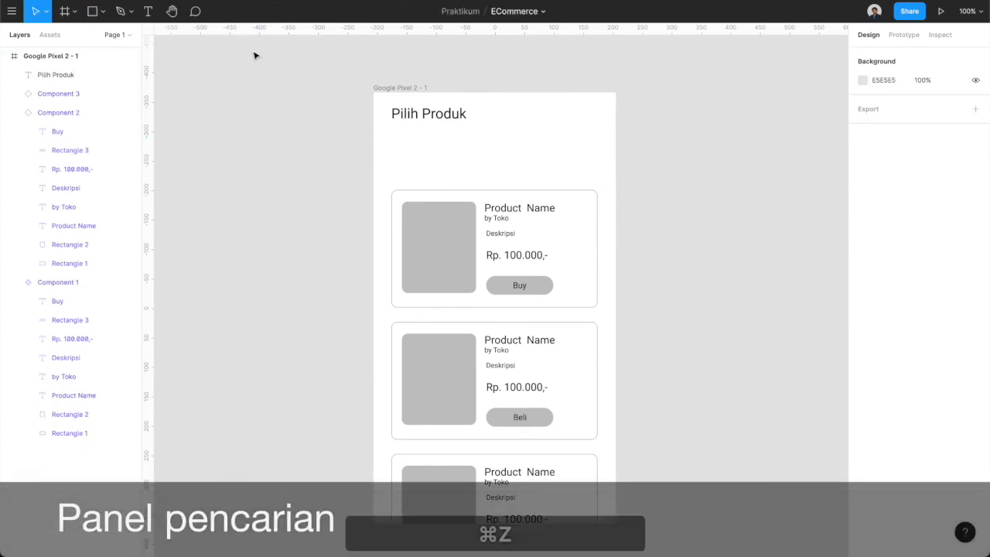
- Draw a search bar rectangle about 292 × 35 under the "Pilih Produk" title and set its corner radius to 10
left_click(102, 11)
left_click(98, 38)
mouse_move(392, 133)
left_mouse_down()
mouse_move(546, 165)
mouse_move(564, 152)
left_mouse_up()
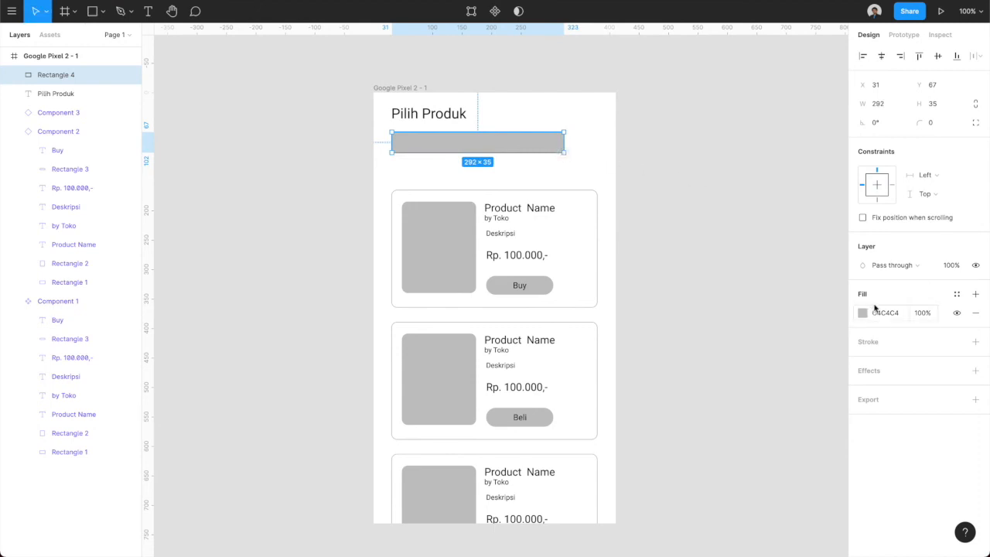
left_click(937, 128)
type("10")
key("Return")
left_click(683, 241)
- Add the text "Cari Produk" on the search bar and set its font size to 14
key("t")
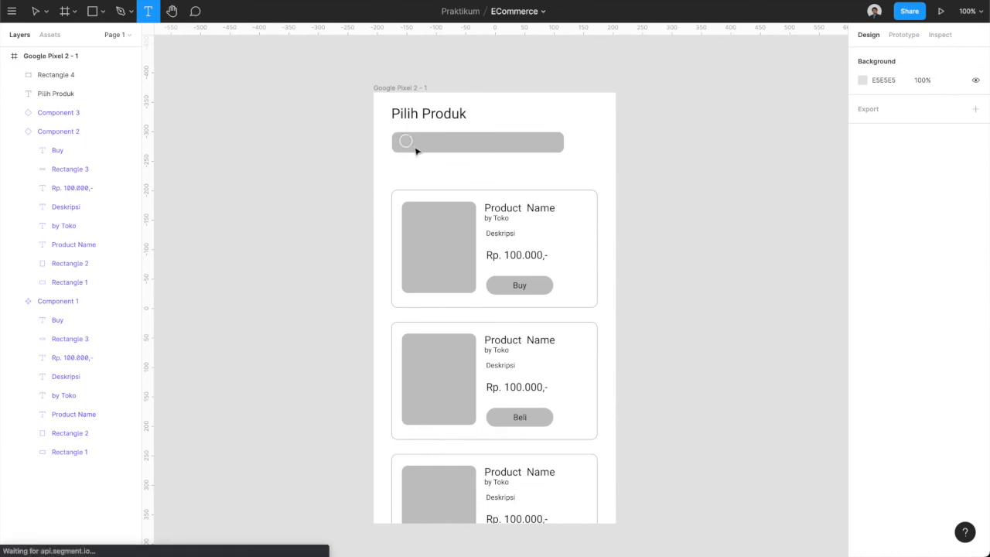
left_click(405, 142)
type("Cari Produk")
key("super+a")
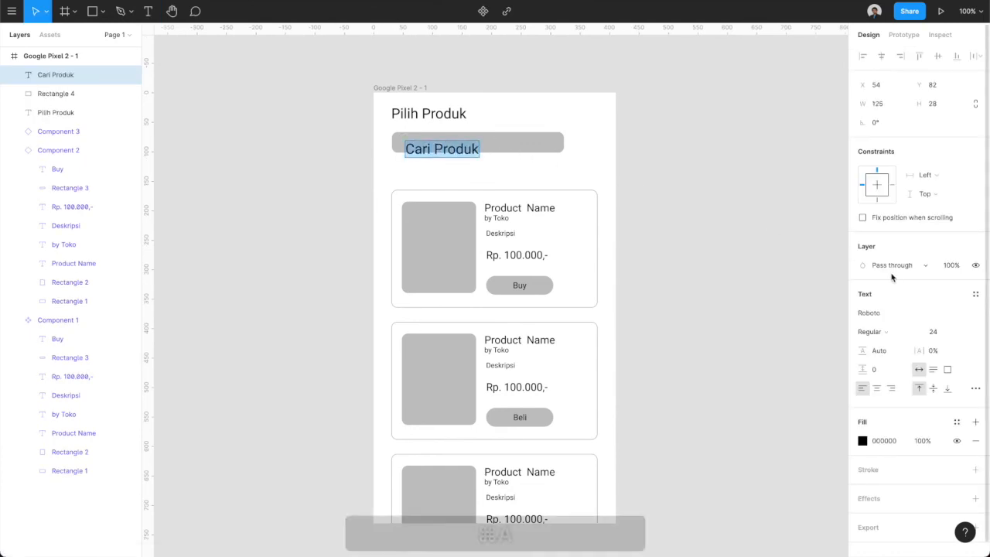
left_click(967, 334)
left_click(959, 303)
key("Escape")
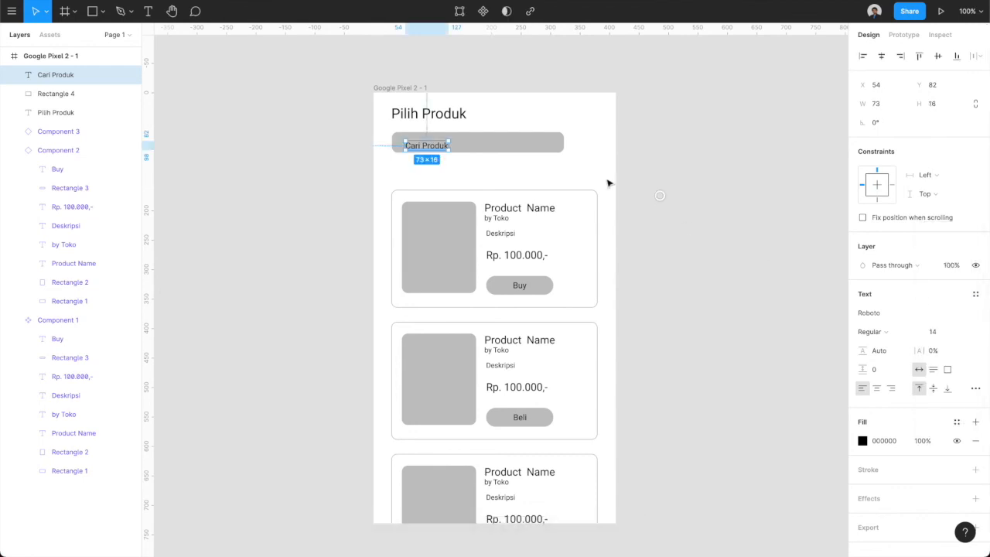
- Align "Cari Produk" to the search bar's left edge and vertical centre, and shift it slightly right for inner padding
left_click(485, 151, "shift")
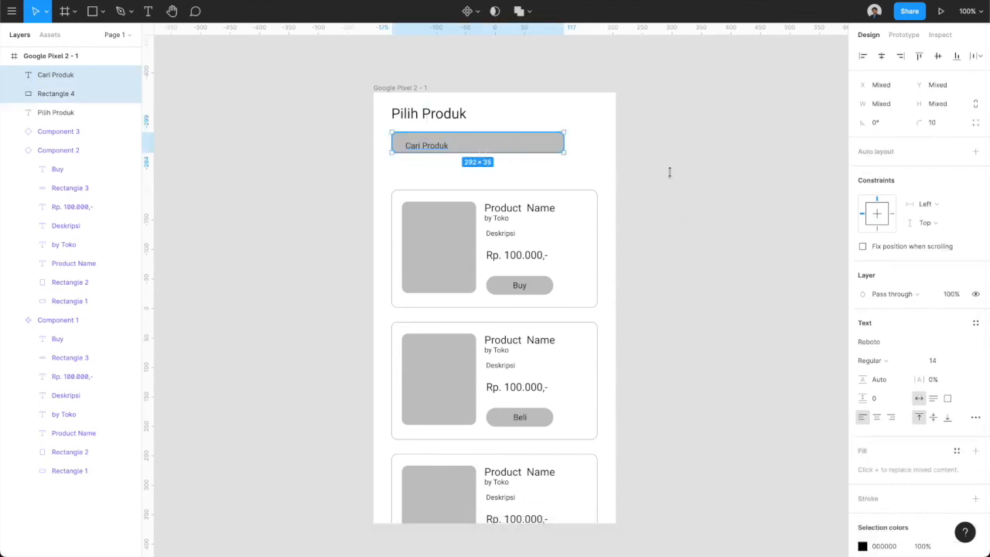
left_click(863, 56)
left_click(937, 55)
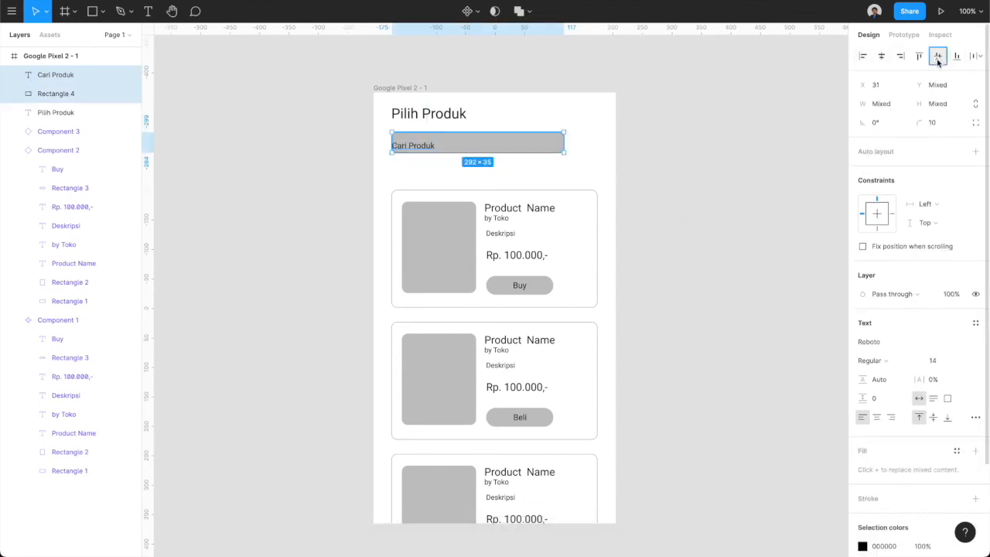
left_click(627, 166)
left_click_drag(406, 144, 413, 142)
left_click(558, 161)
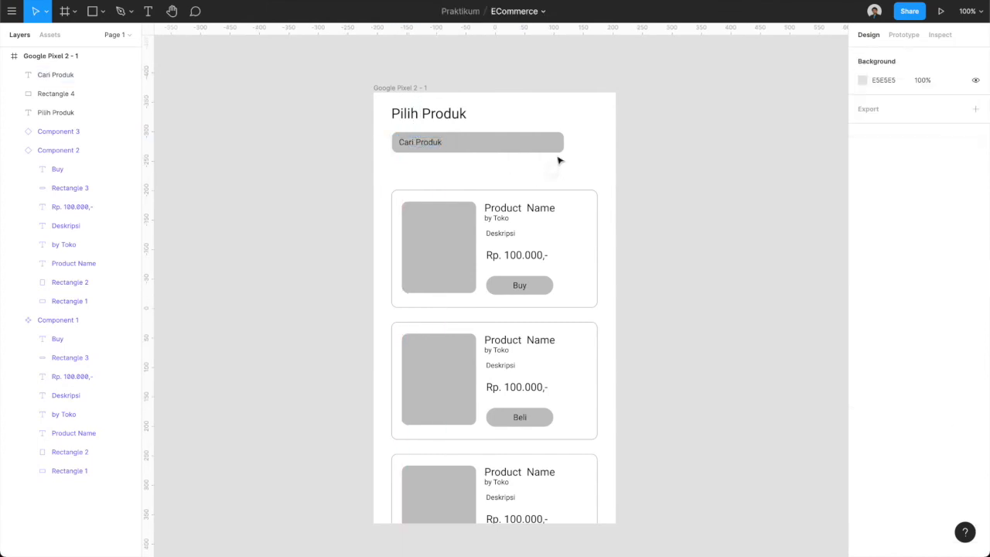
key("r")
left_click_drag(582, 142, 593, 163)
key("Delete")
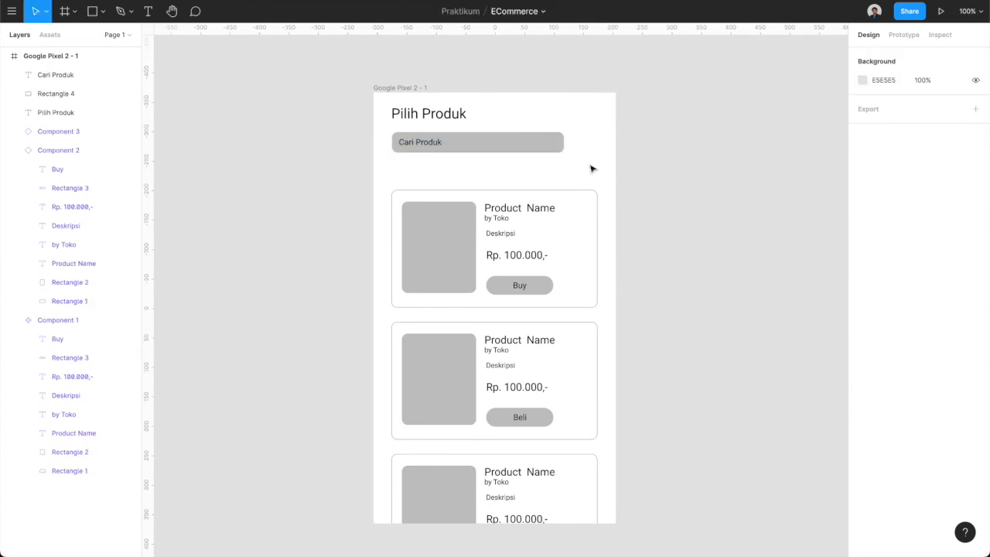
- Duplicate the search bar rectangle, align the copy with the cards' right edge, and narrow it to a 40 × 35 button beside the bar
left_click(546, 149)
key("super+d")
left_click_drag(546, 148, 571, 144)
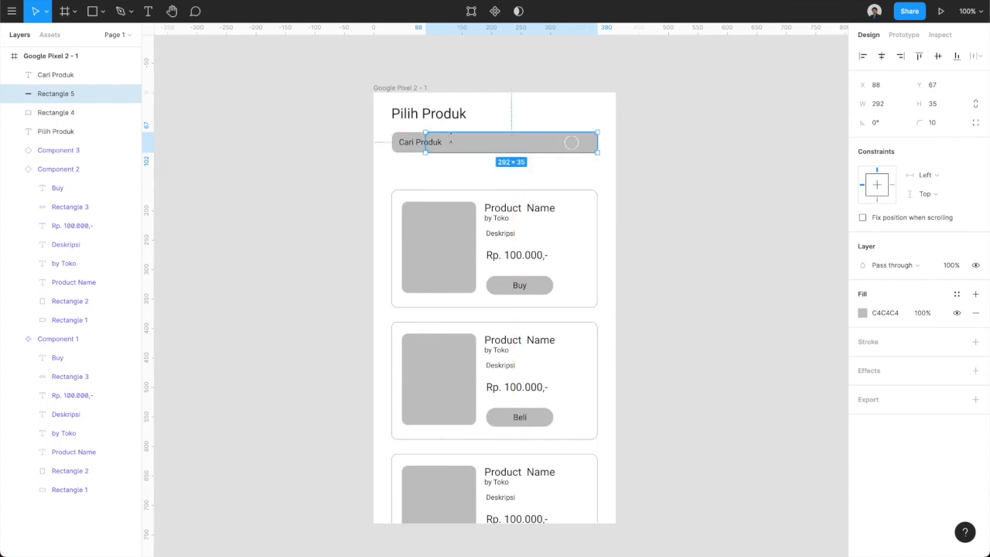
left_click_drag(425, 142, 573, 154)
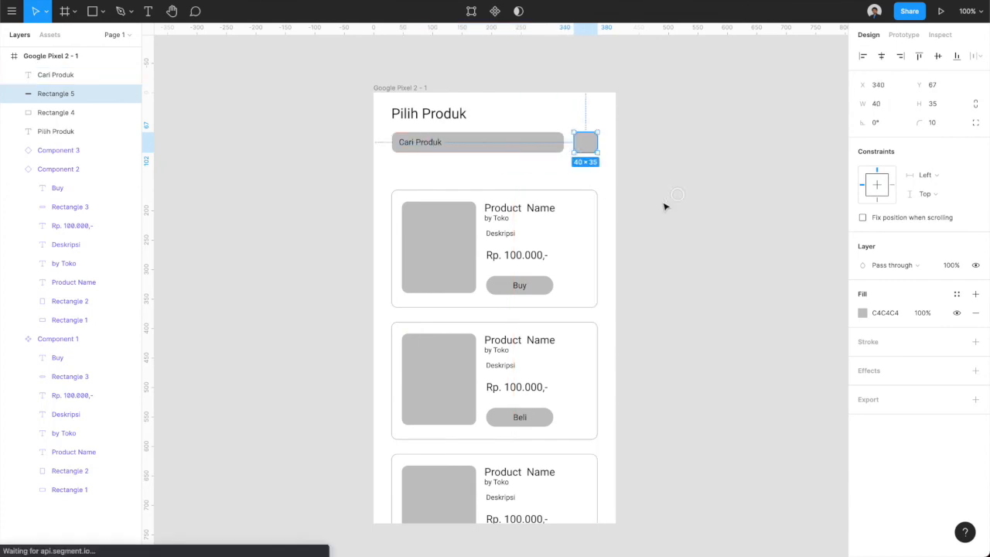
left_click(663, 205)
- Collapse the card layers and move all three product cards up together to 17 px below the search bar
left_click(552, 256)
left_click(14, 169)
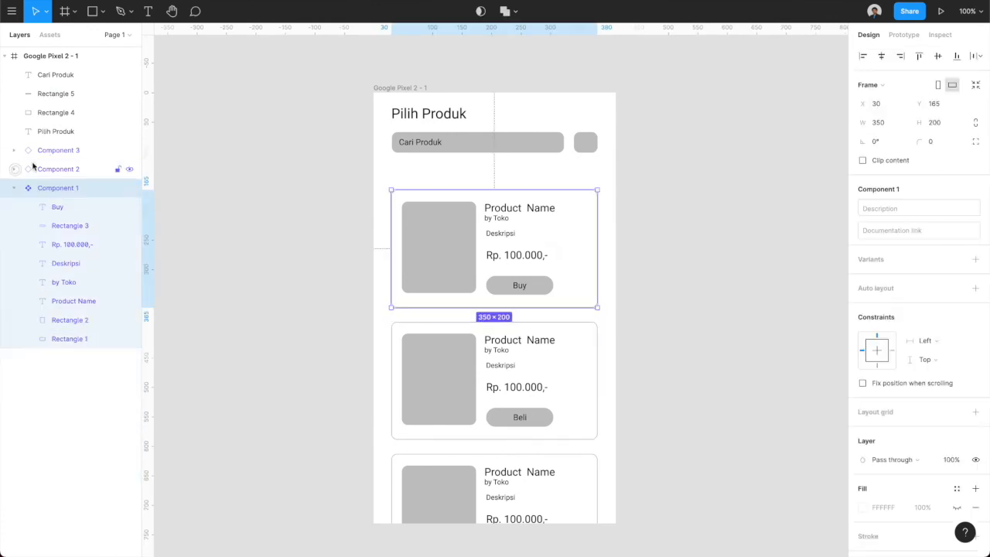
left_click(49, 151)
left_click(15, 188)
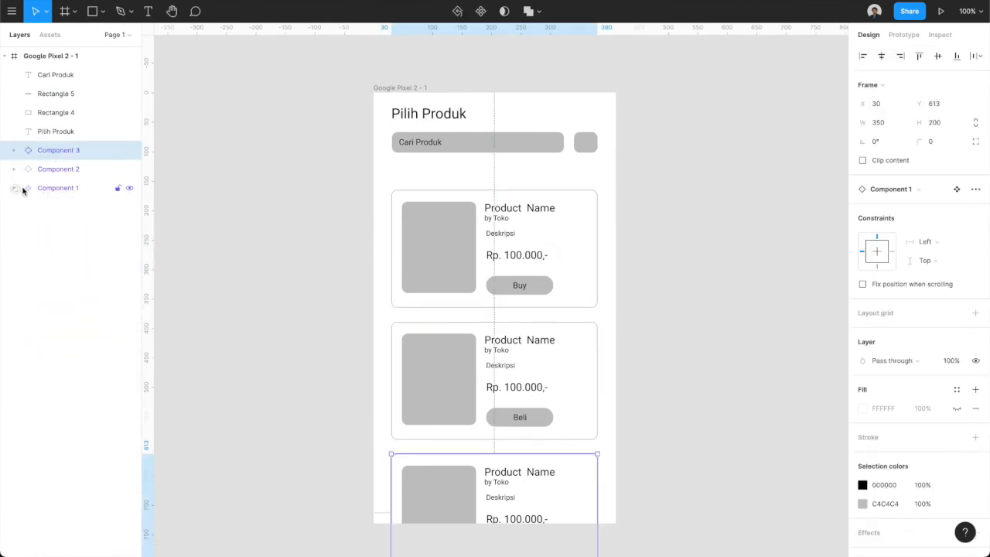
left_click(62, 188, "shift")
left_click_drag(420, 216, 424, 201)
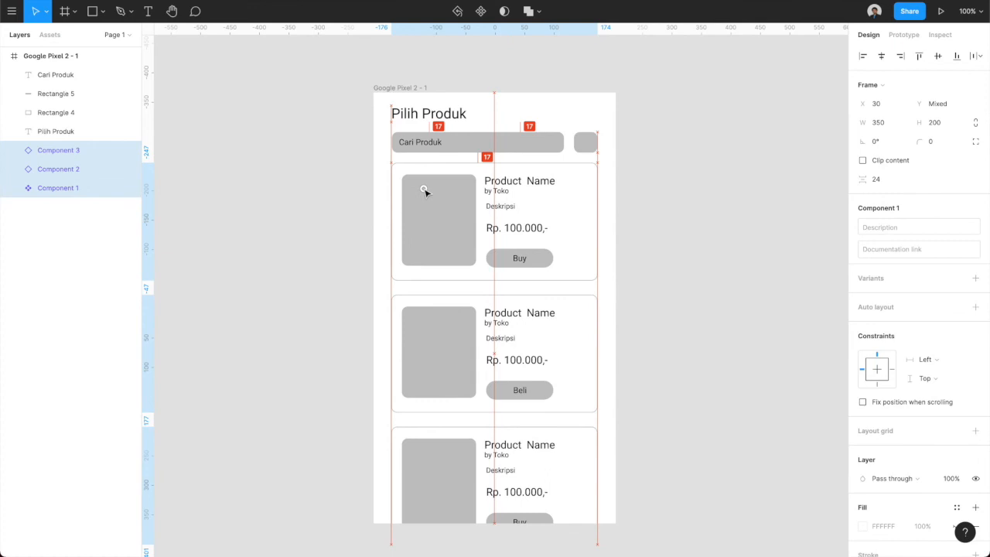
left_click(744, 312)
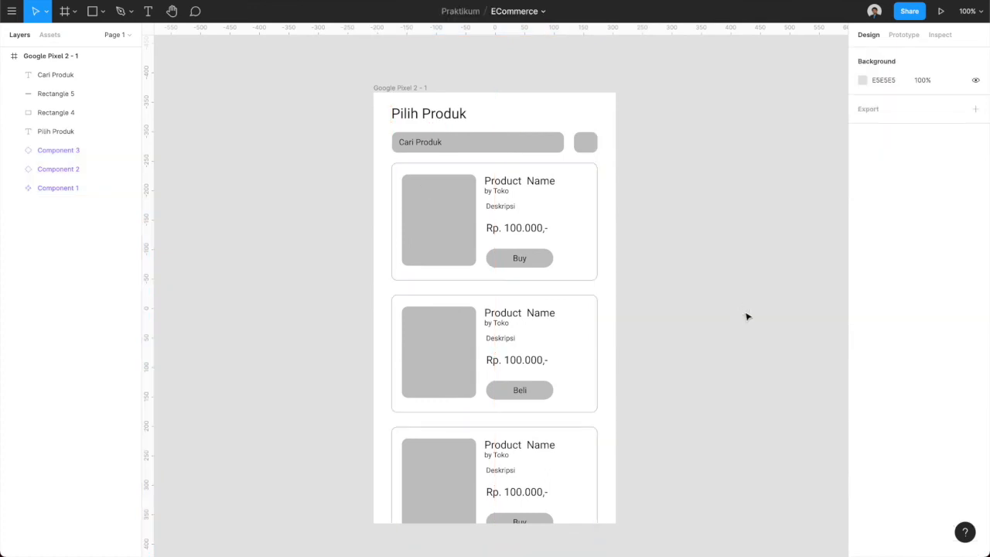